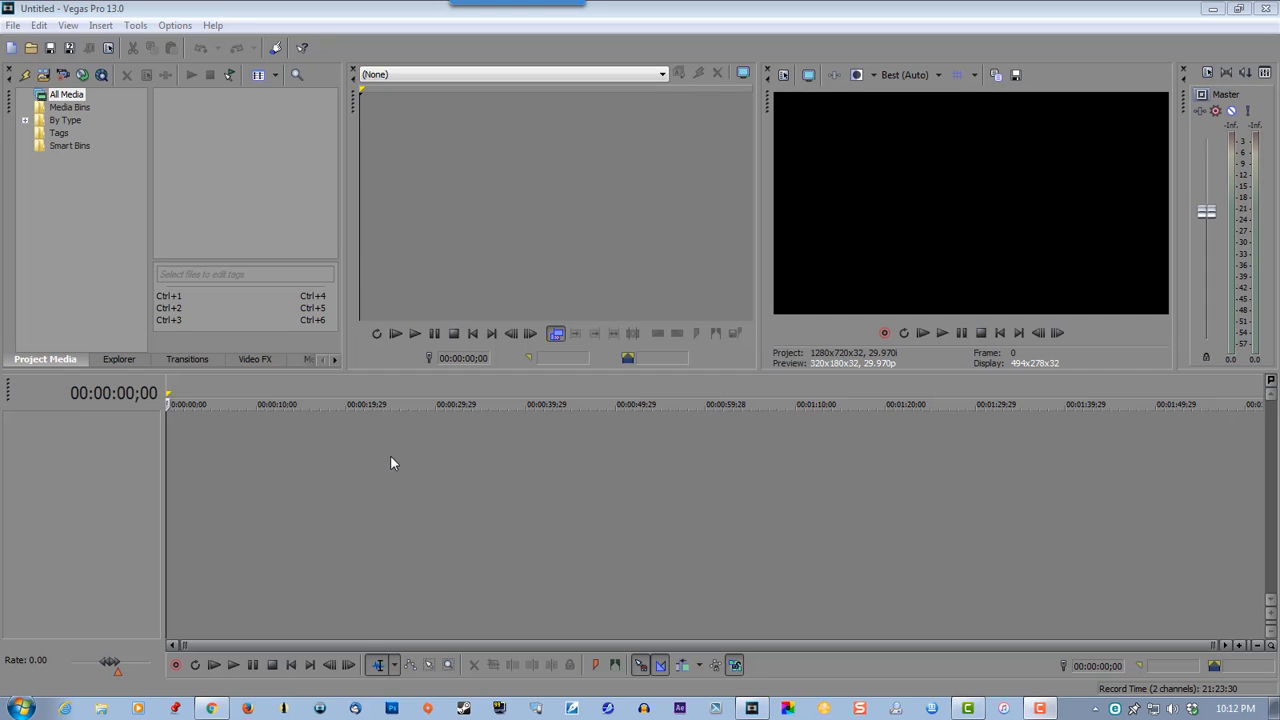
Step: Add a video track and insert a Sony ProType Titler generated media event on it
right_click(246, 418)
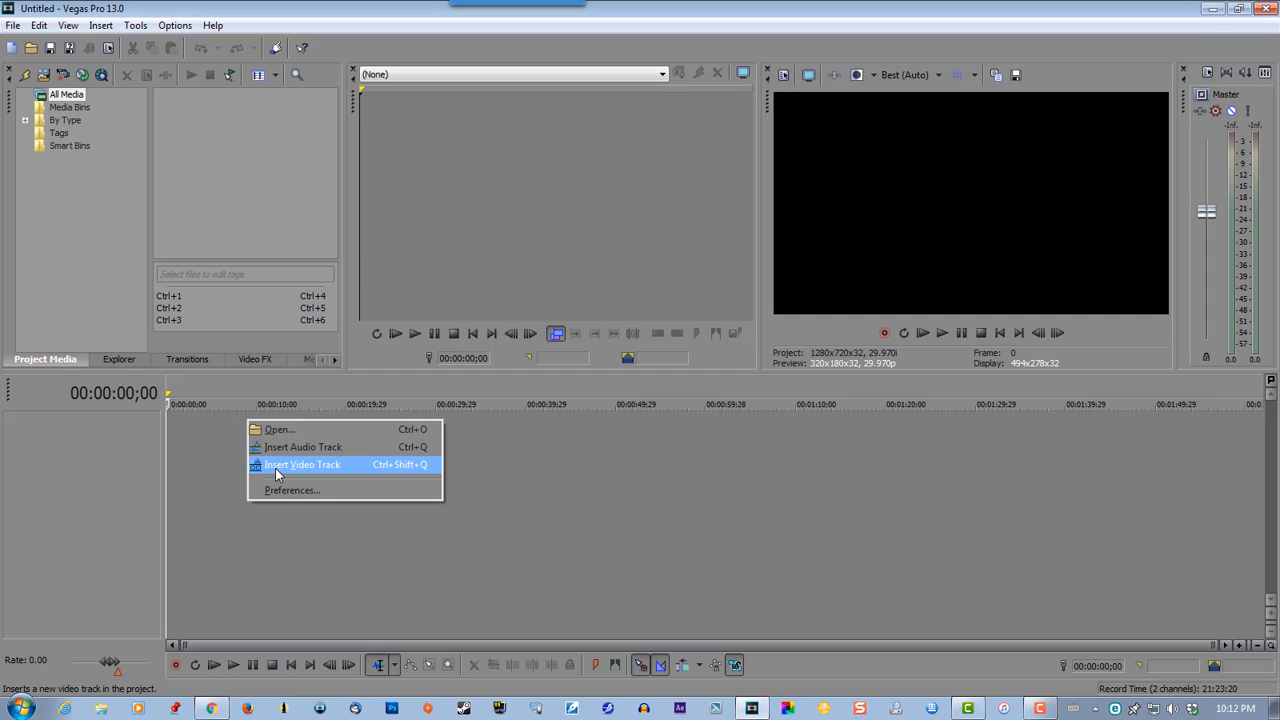
click(275, 466)
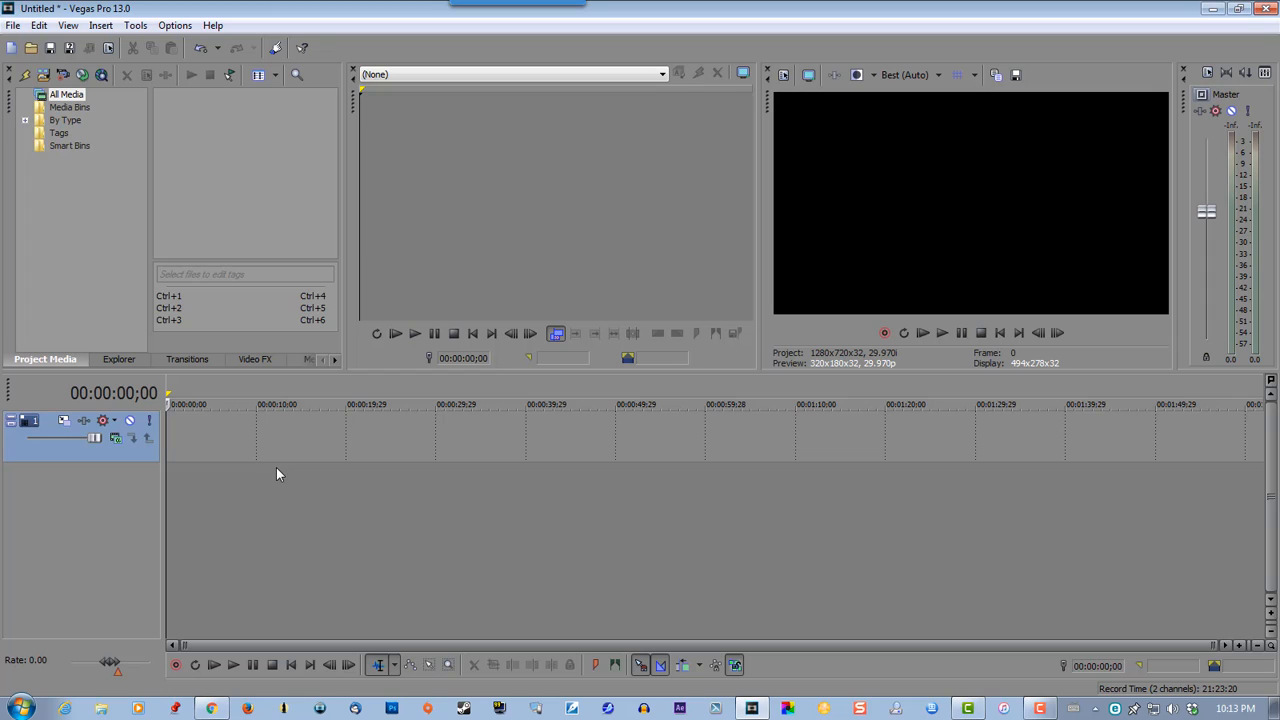
right_click(228, 434)
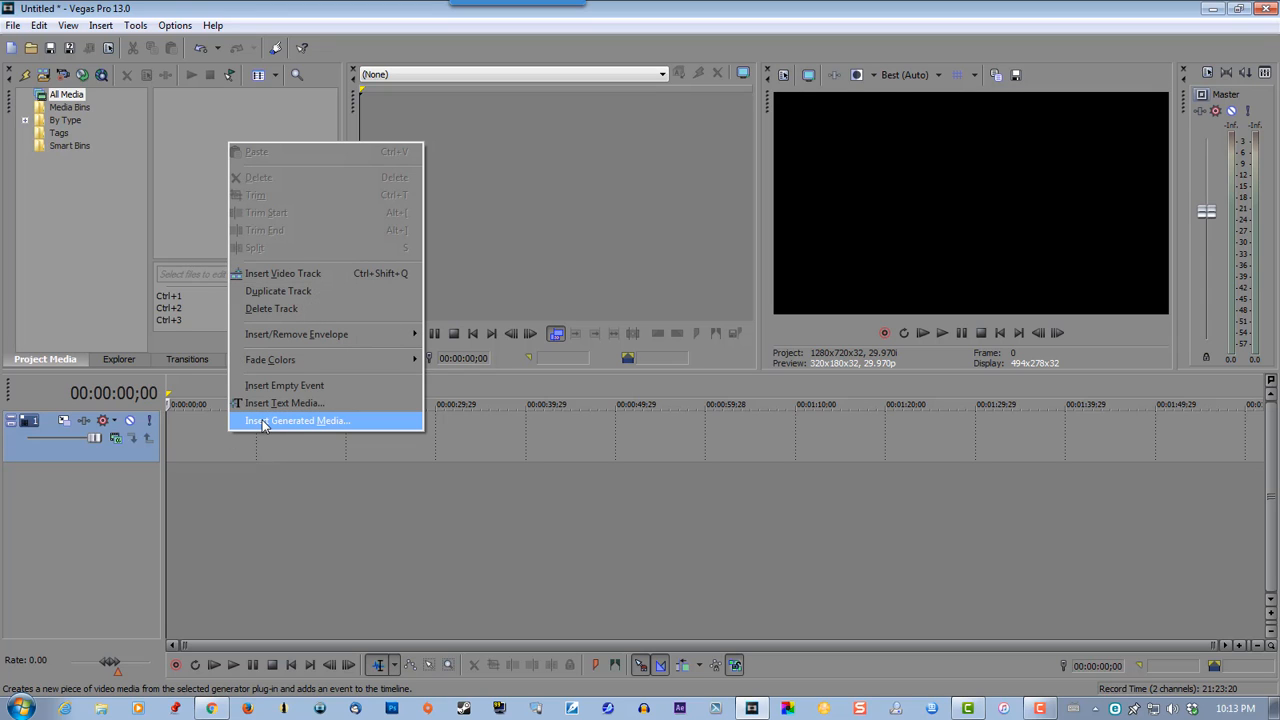
click(262, 421)
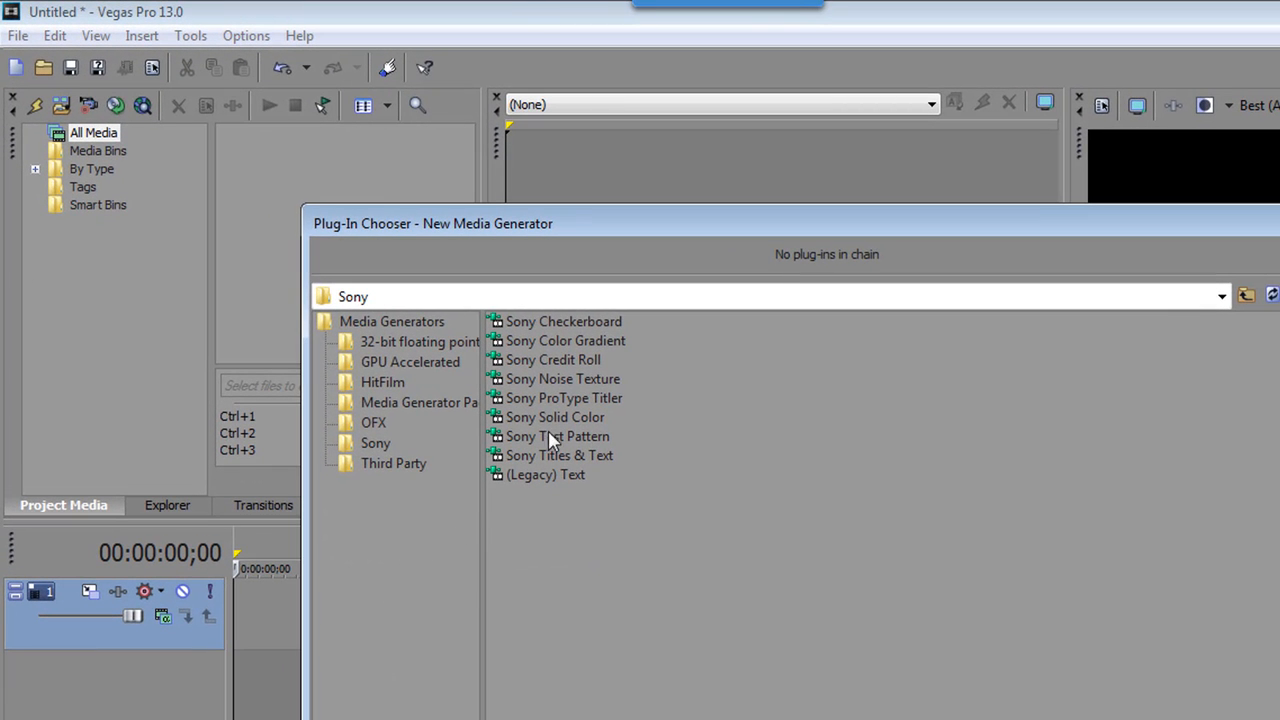
click(546, 403)
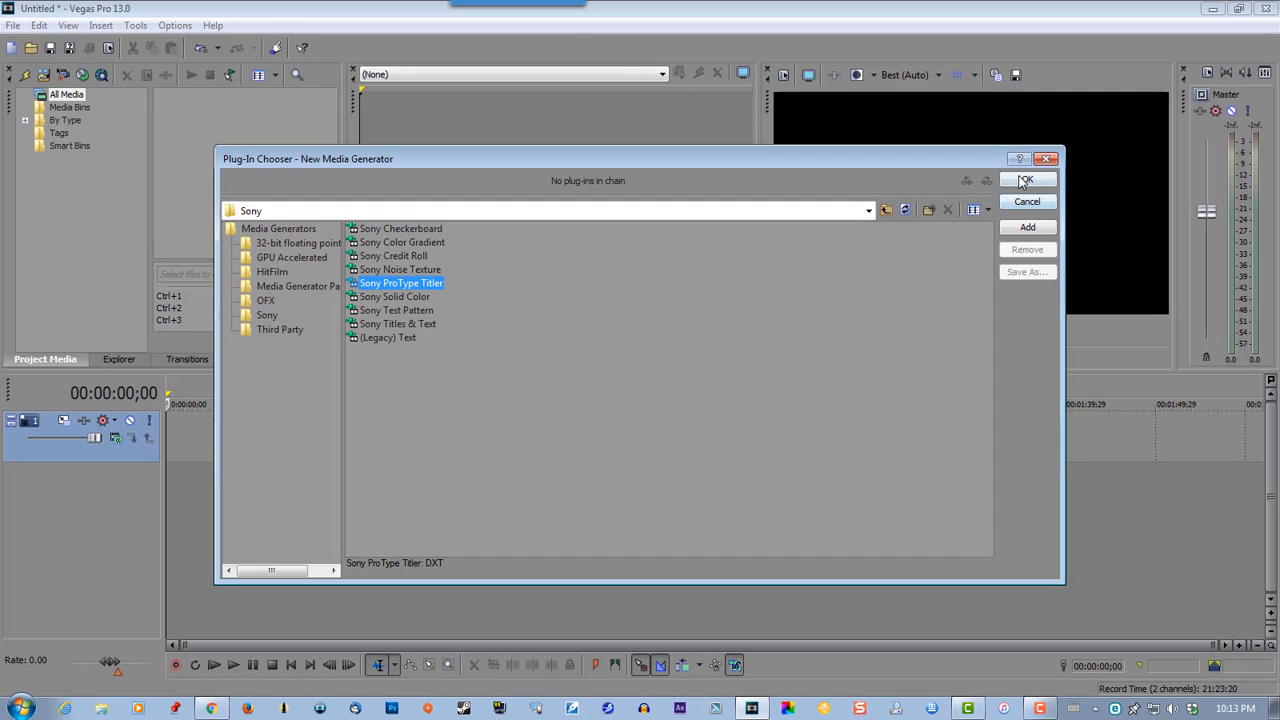
click(1025, 180)
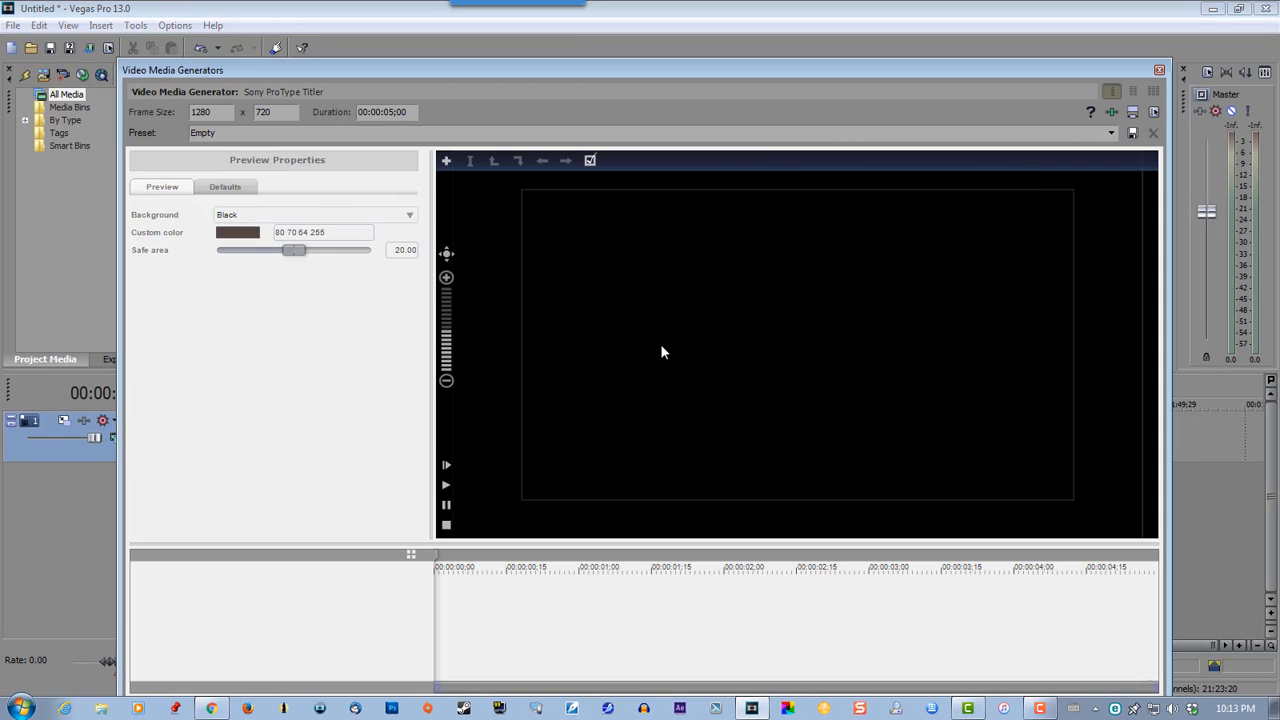
Step: Start a text block in the titler with the first line "I can type fast but you may,"
click(662, 345)
key(Delete)
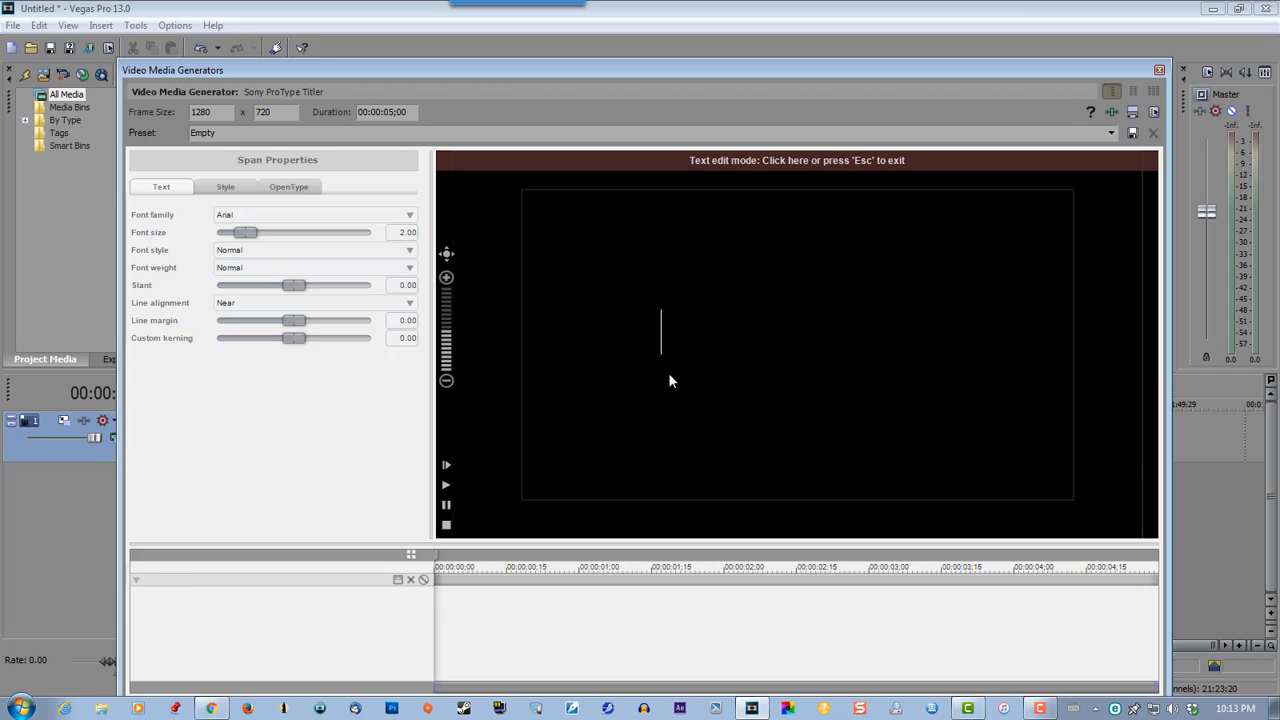
text(I can ty)
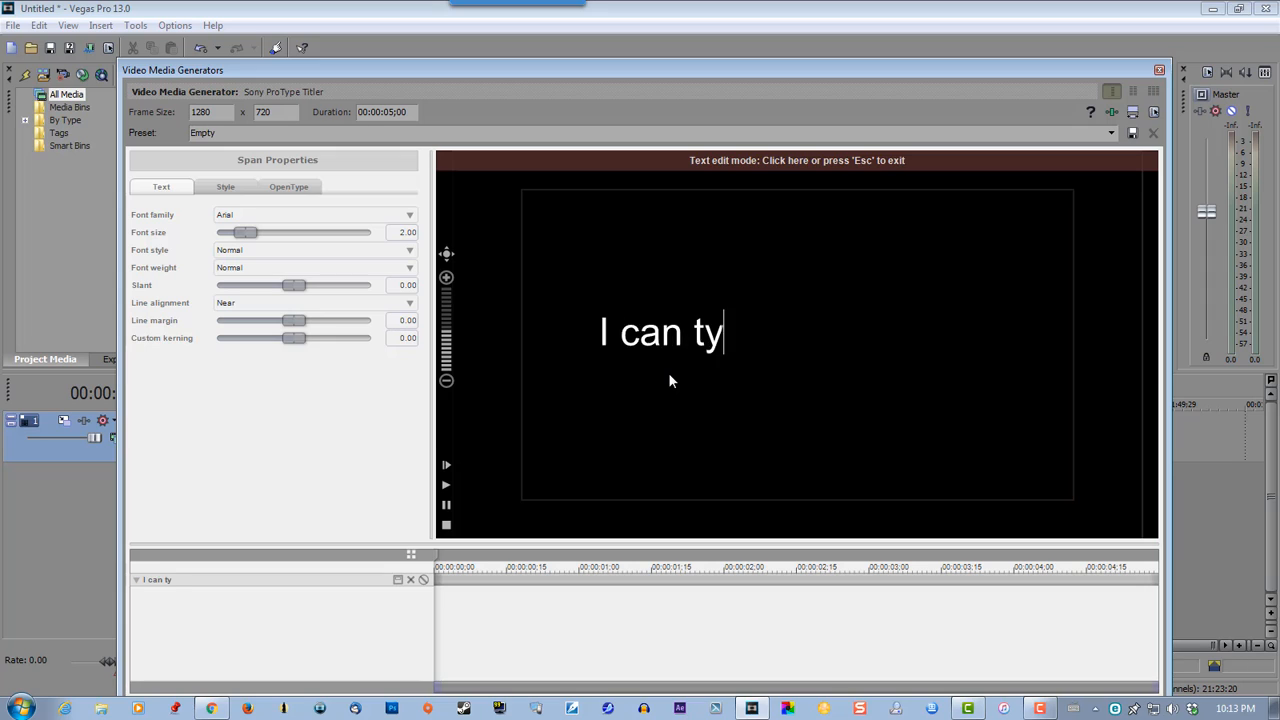
text(pe fast )
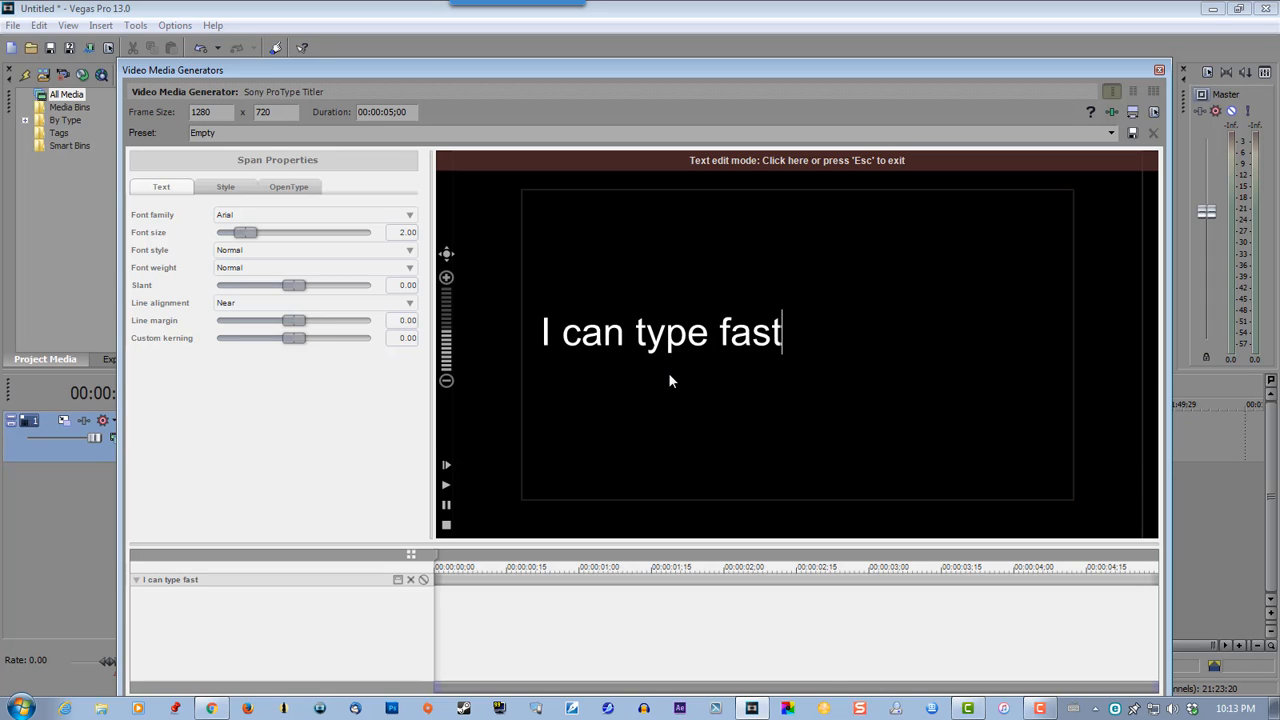
text(but)
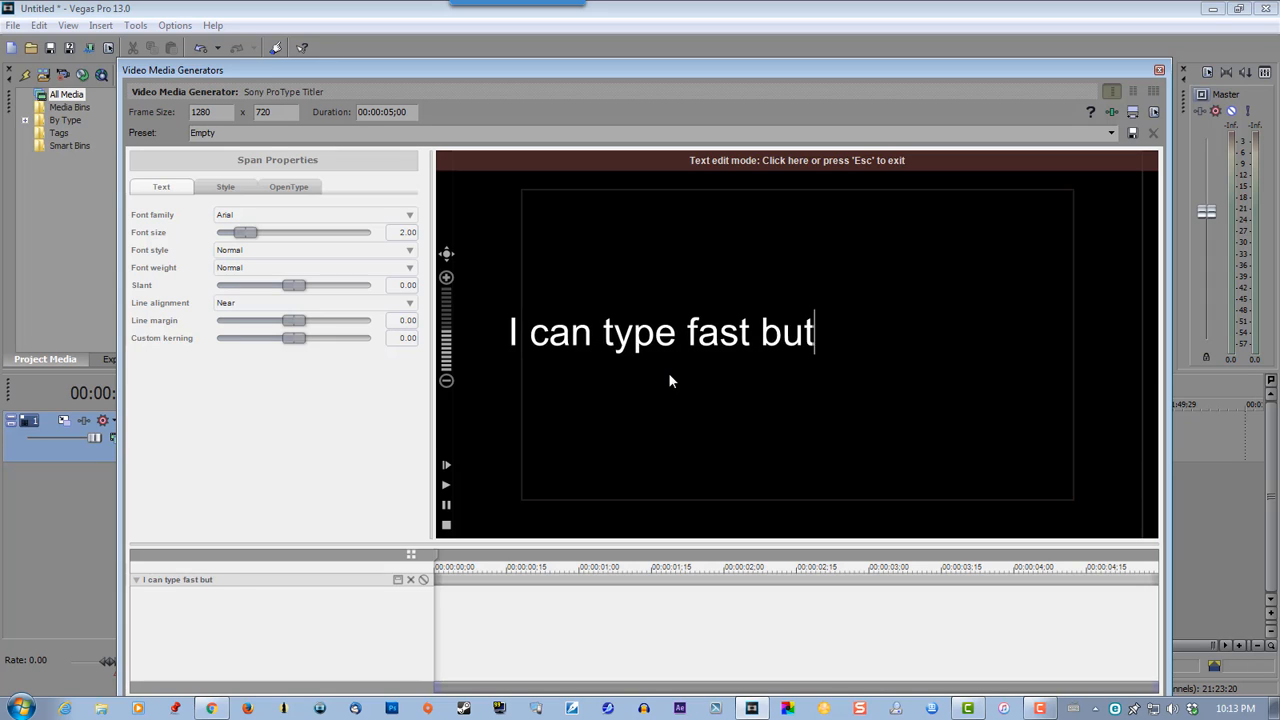
text( you )
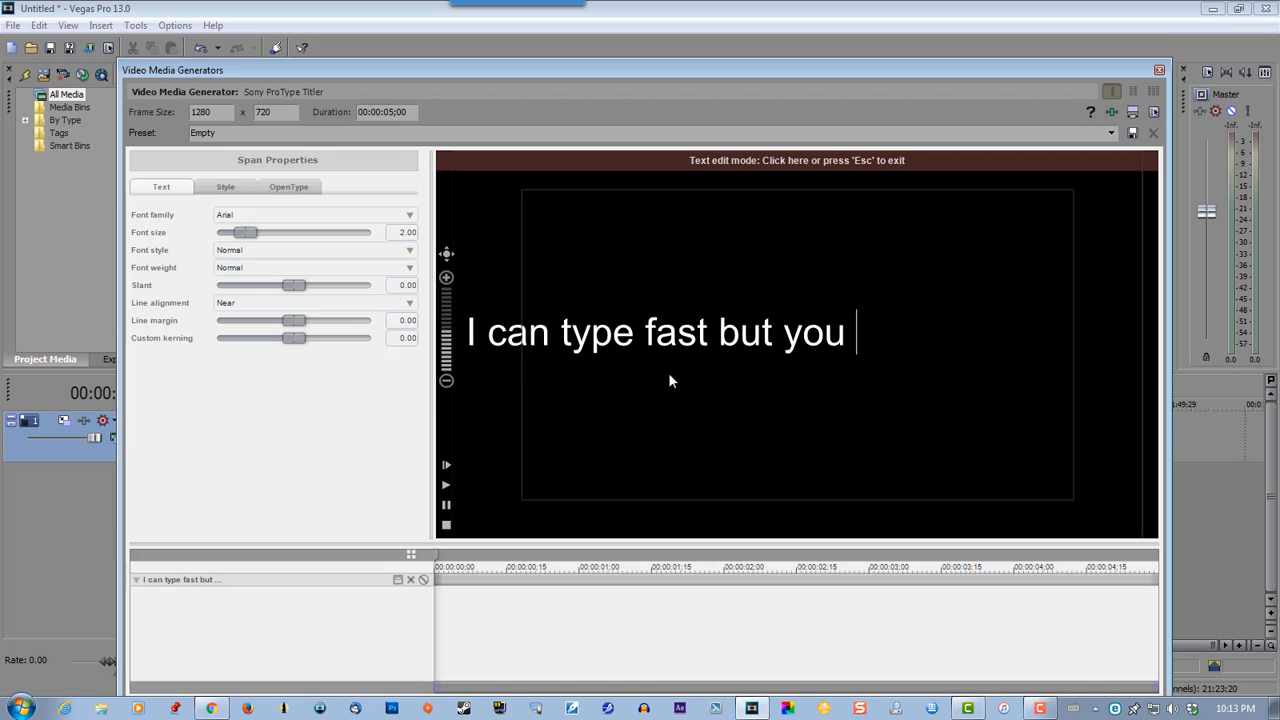
text(may,)
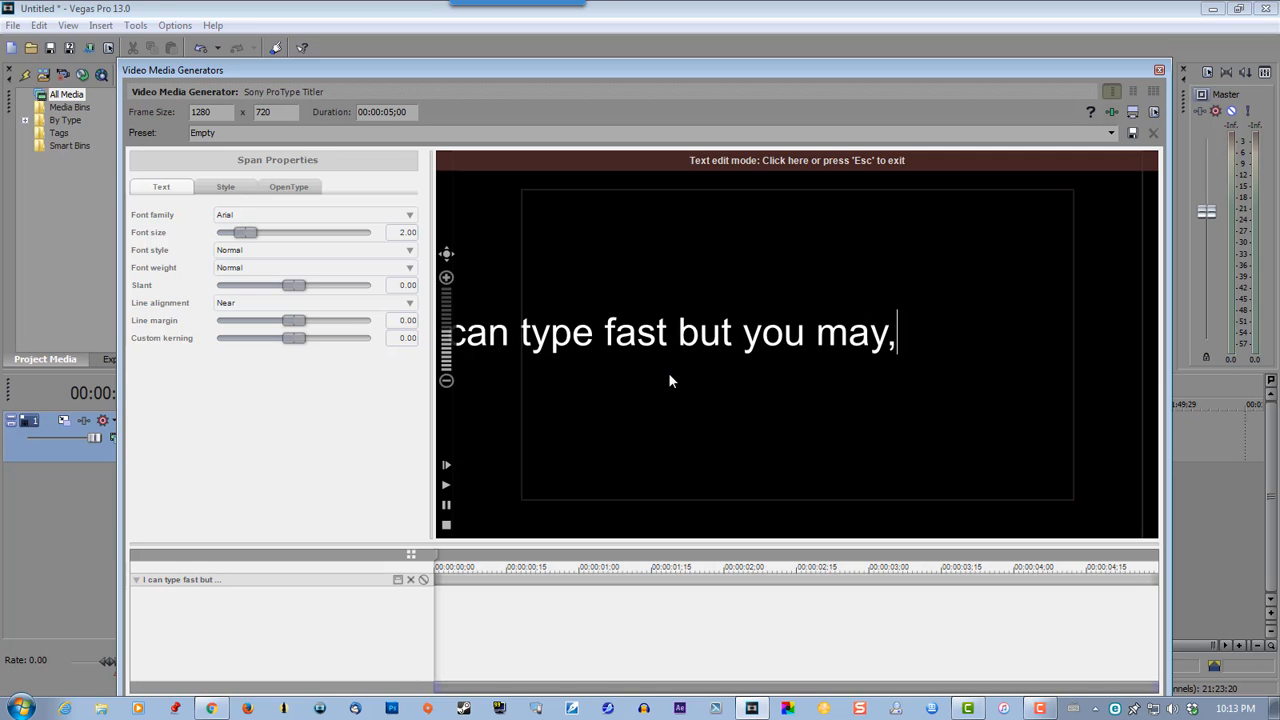
Step: Add a second line to the text block reading "be able to type faster than me."
key(Return)
text(b)
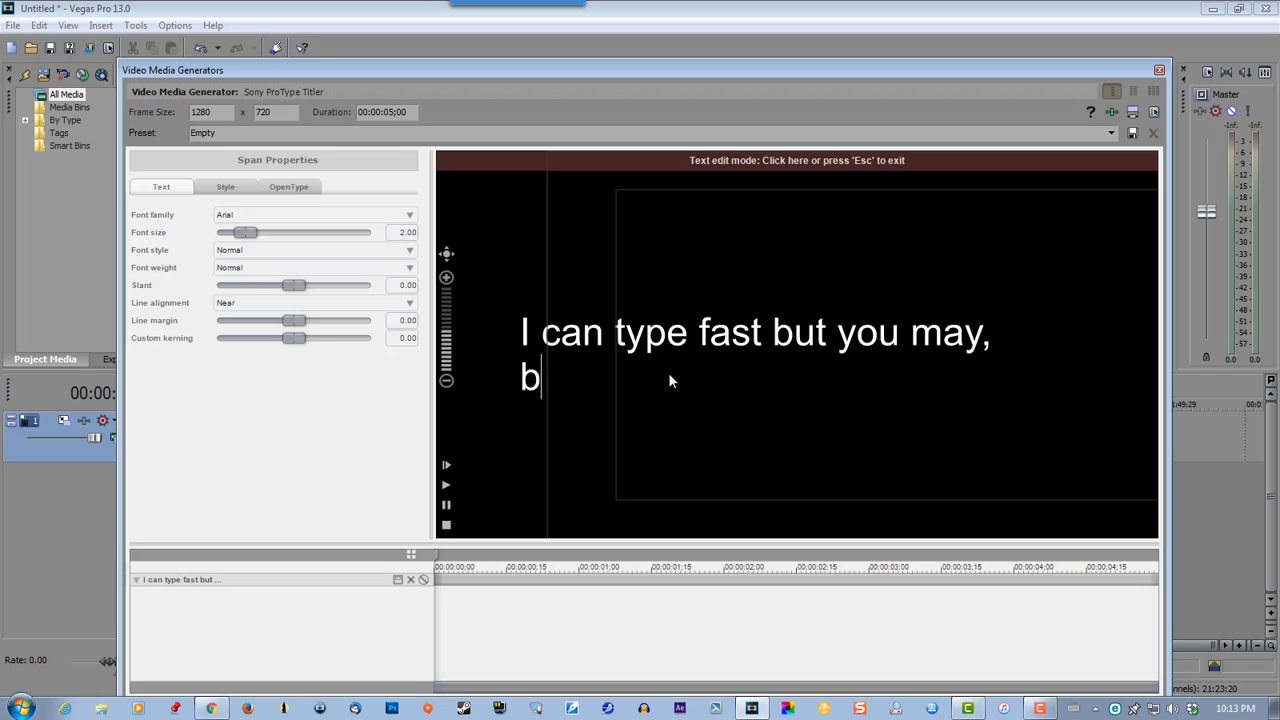
text(e able )
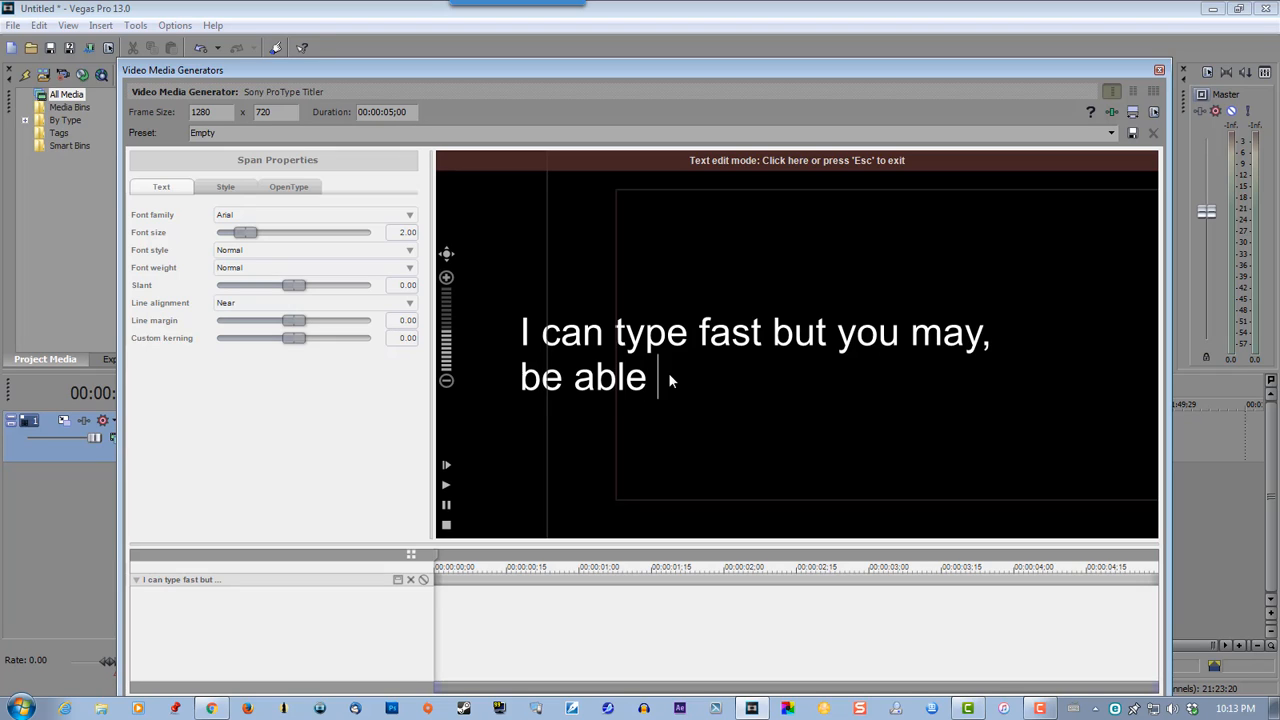
text(to type fast)
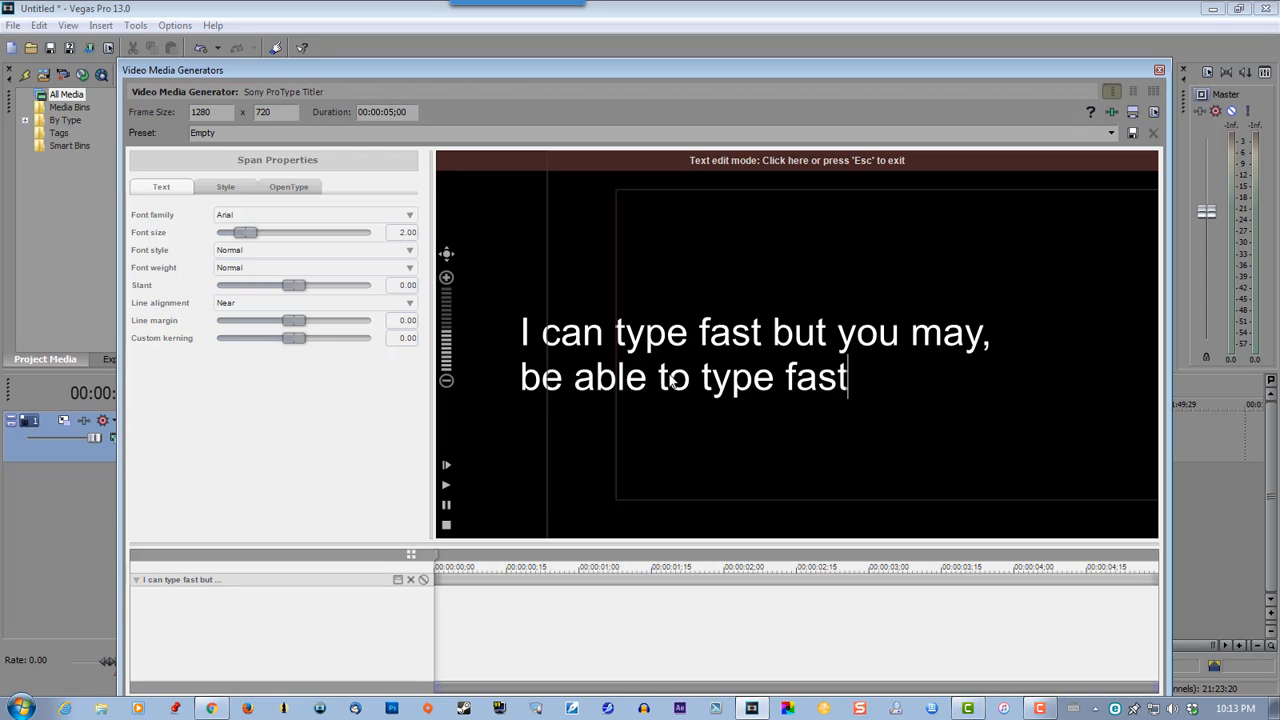
text(er than )
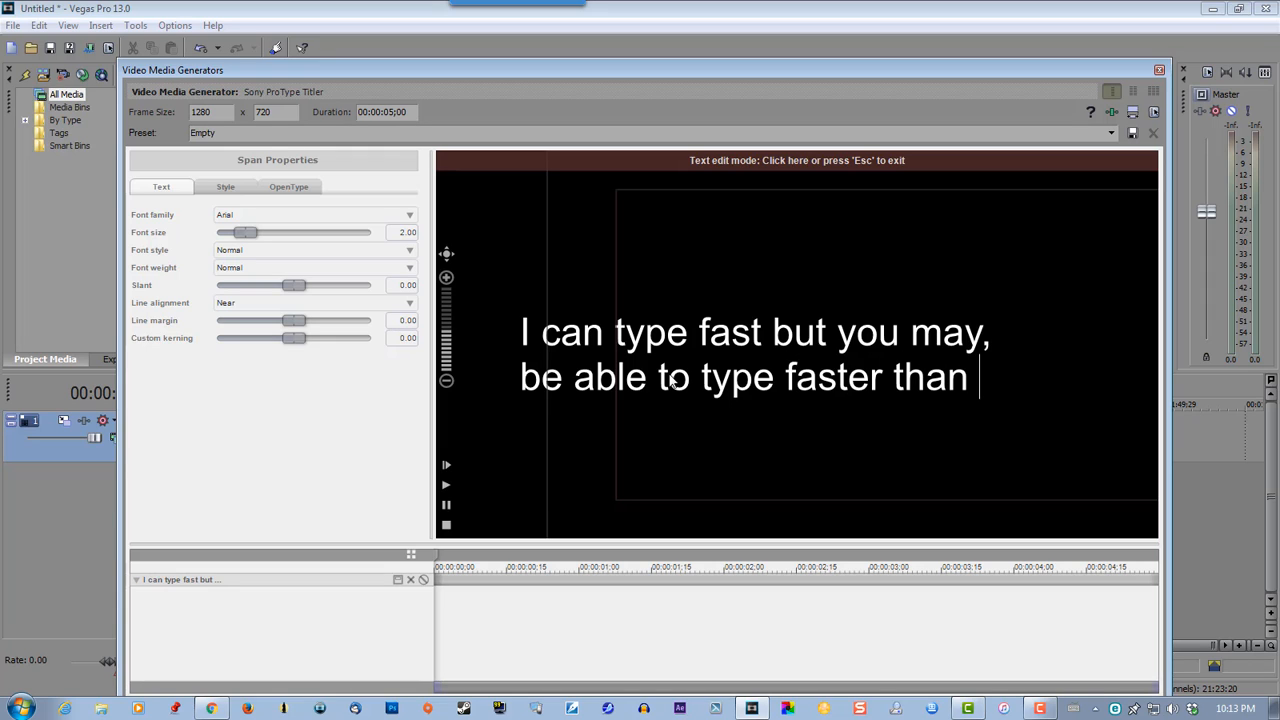
text(me)
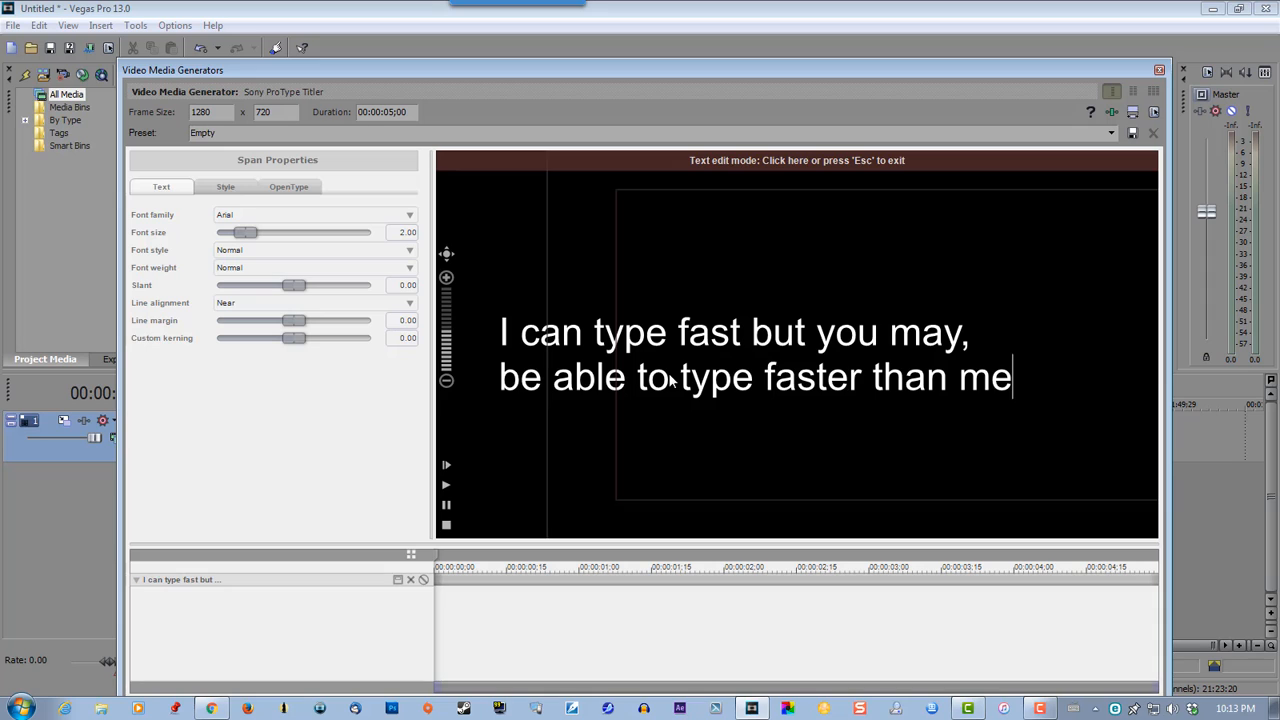
text(.)
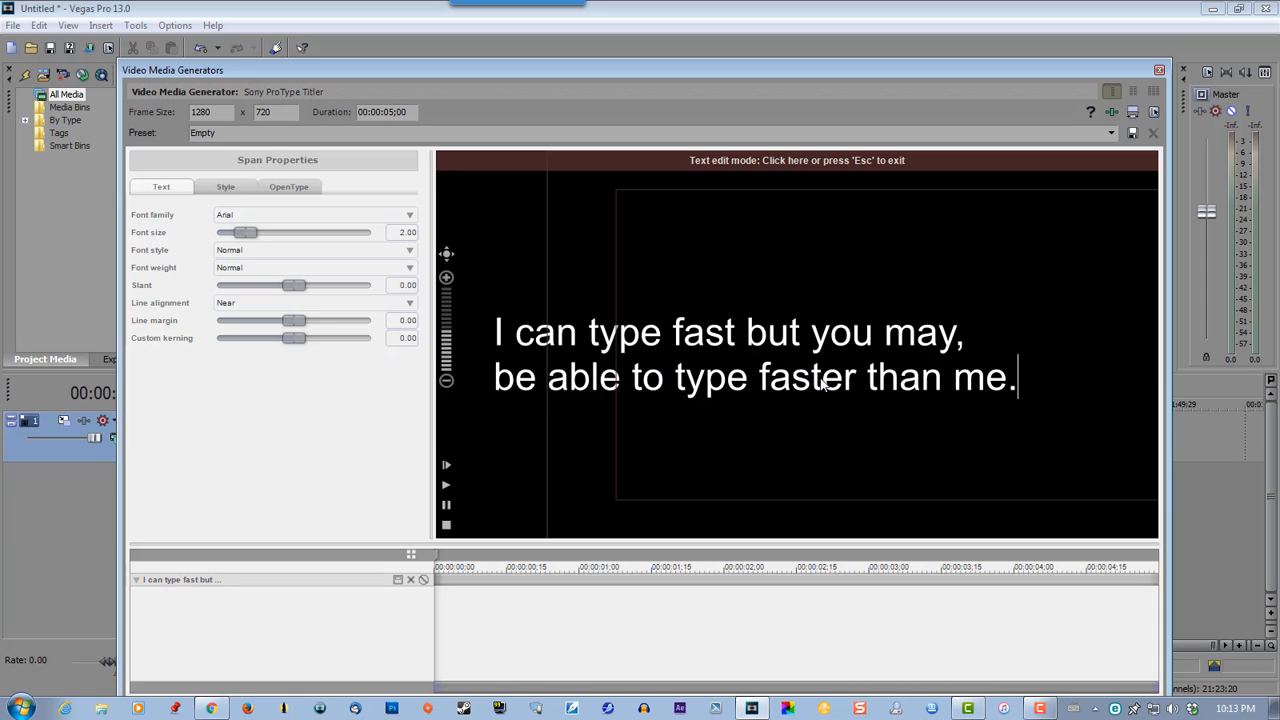
Step: Set the font family of both text lines to Times New Roman
drag(1038, 384, 494, 331)
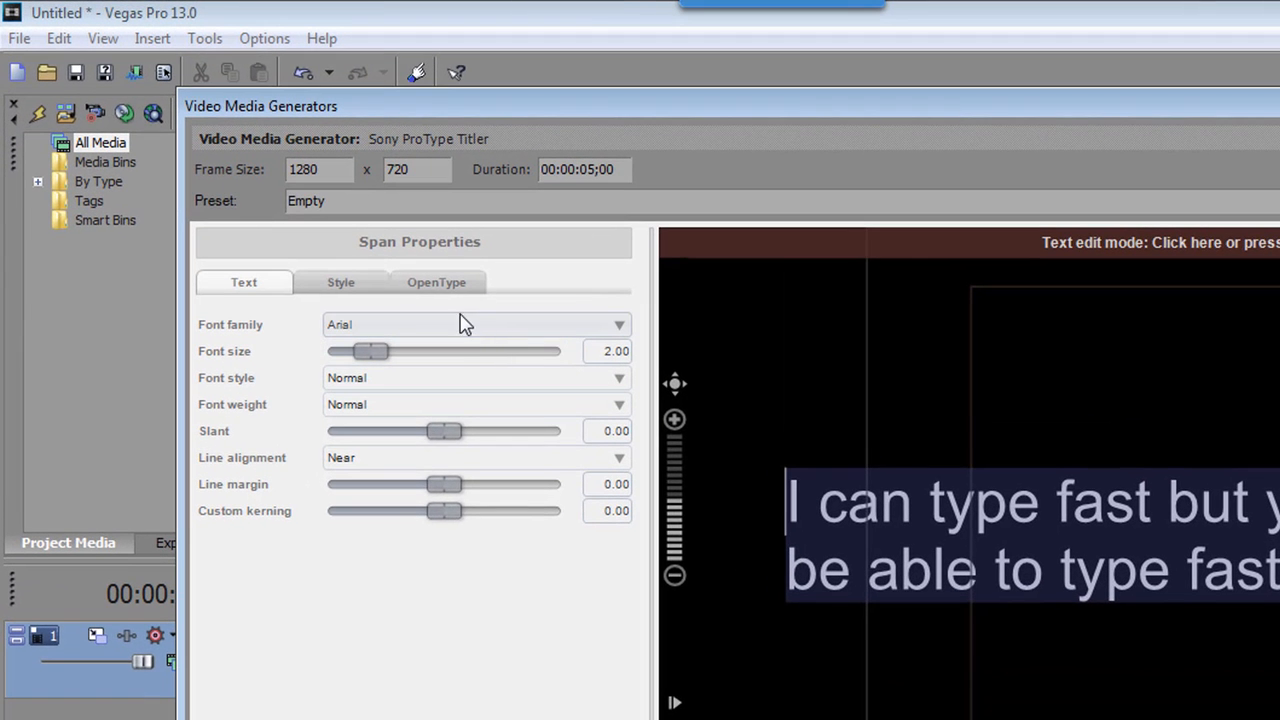
click(619, 328)
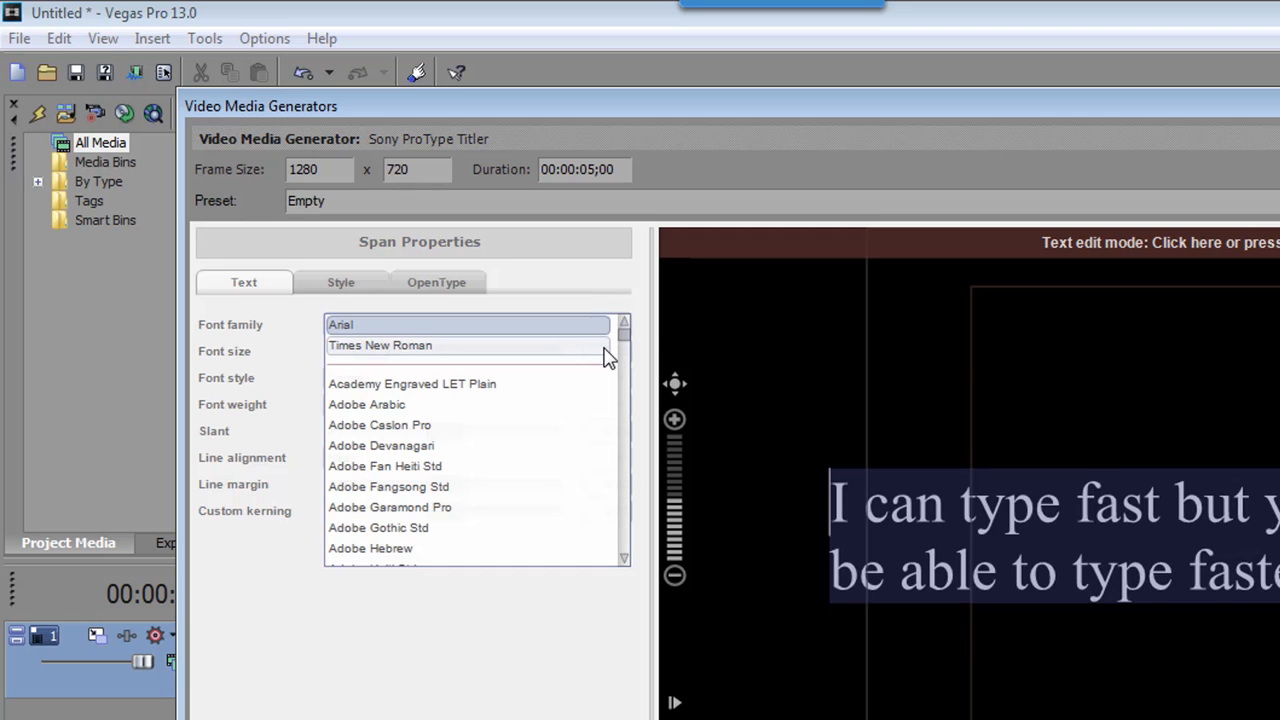
click(605, 350)
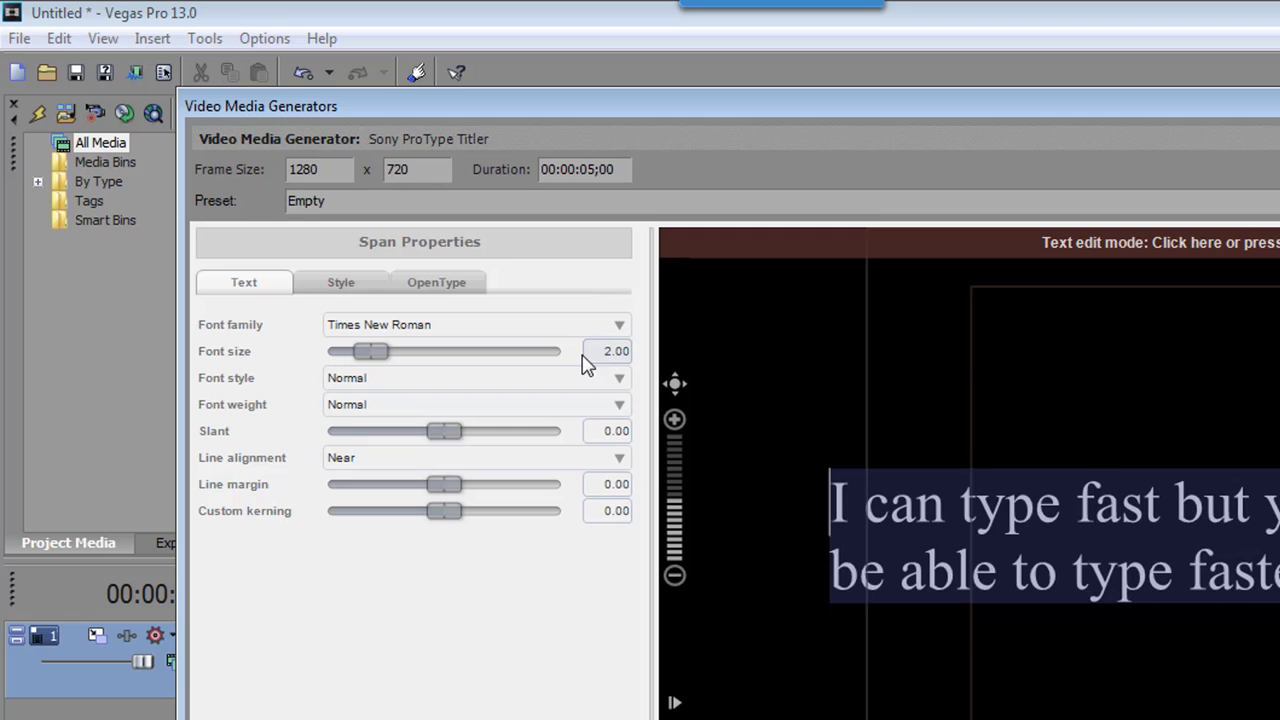
click(340, 282)
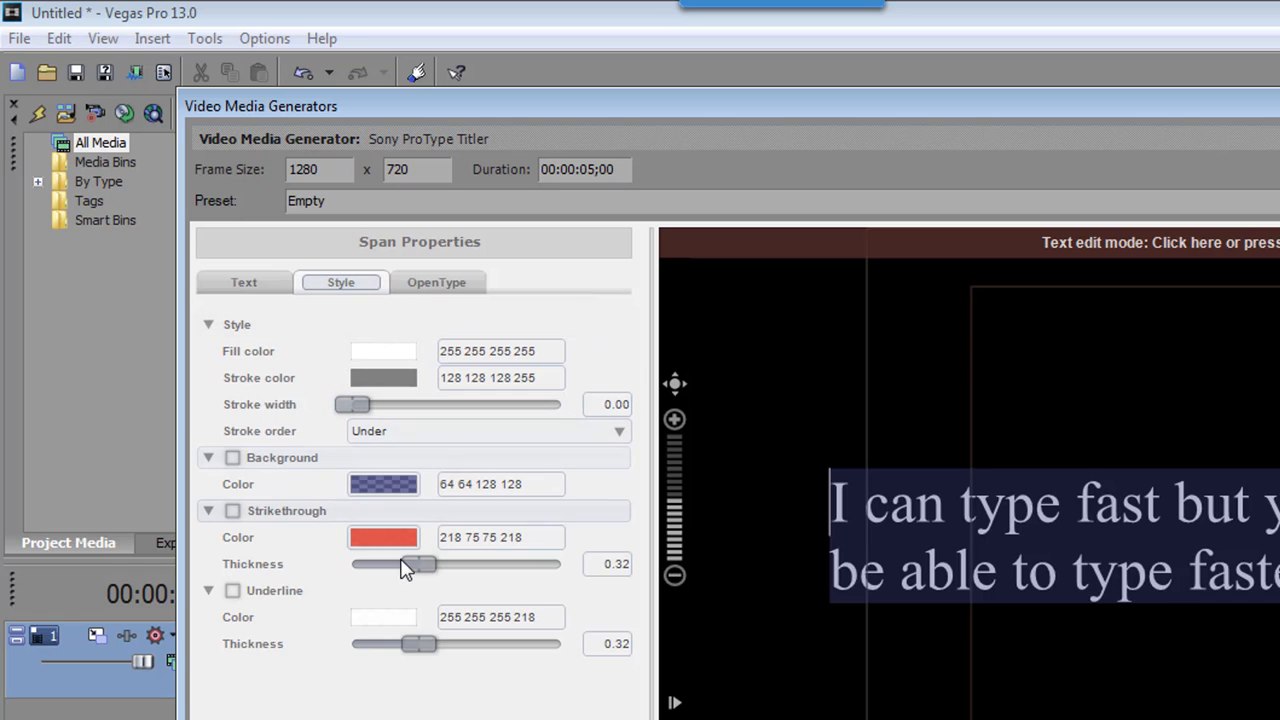
click(418, 284)
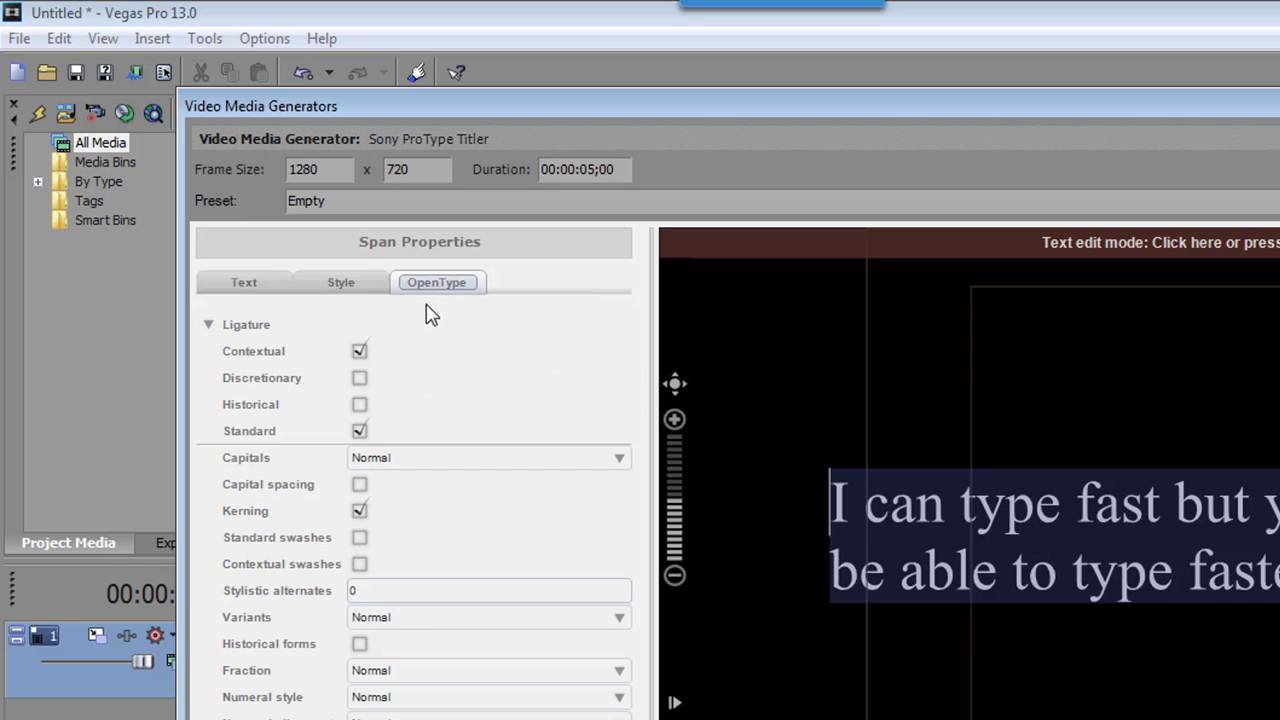
click(276, 286)
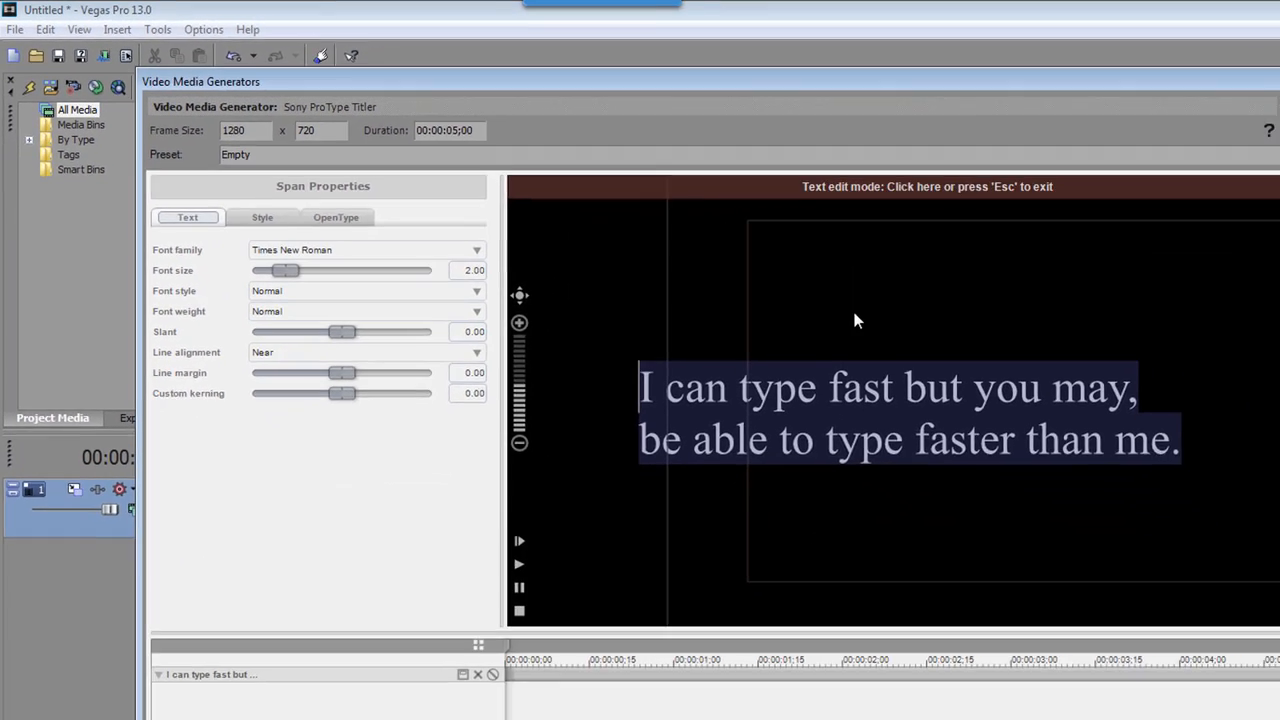
Step: Leave text editing and move the text block toward the middle of the frame, at about X 0.23 and Y 1.09 offset
click(1112, 398)
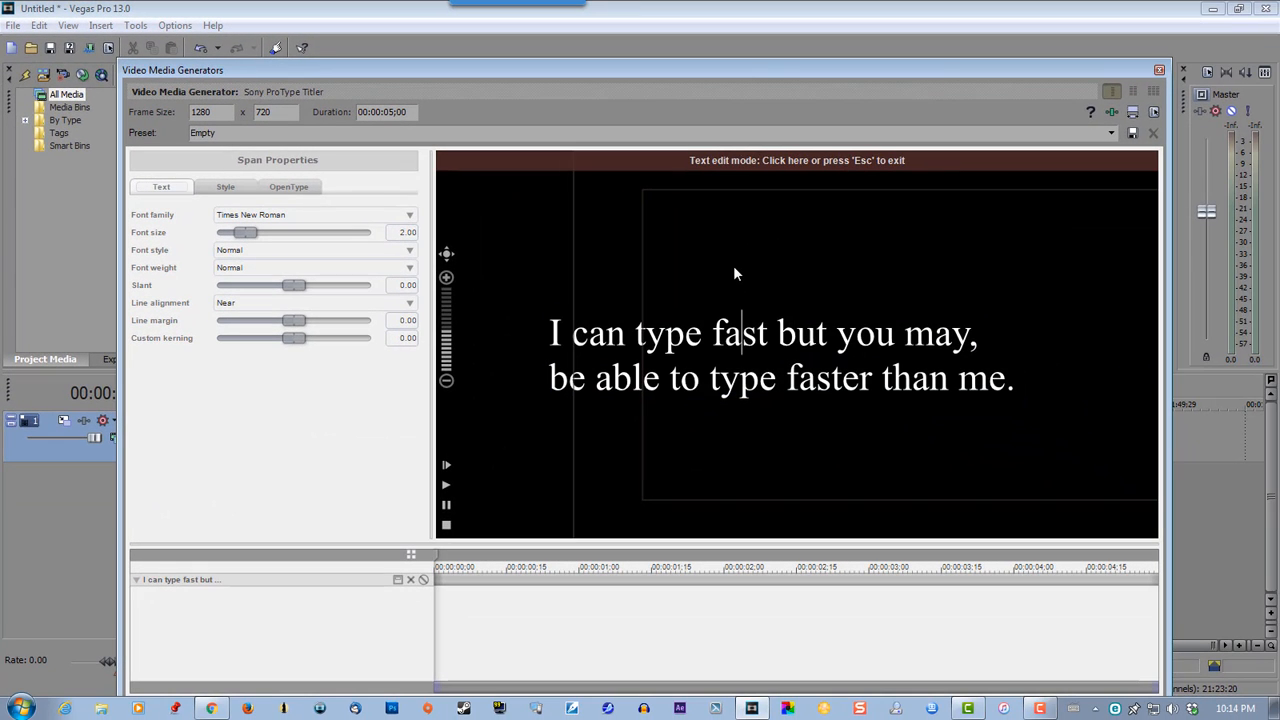
click(786, 170)
drag(812, 79, 675, 245)
drag(645, 528, 785, 499)
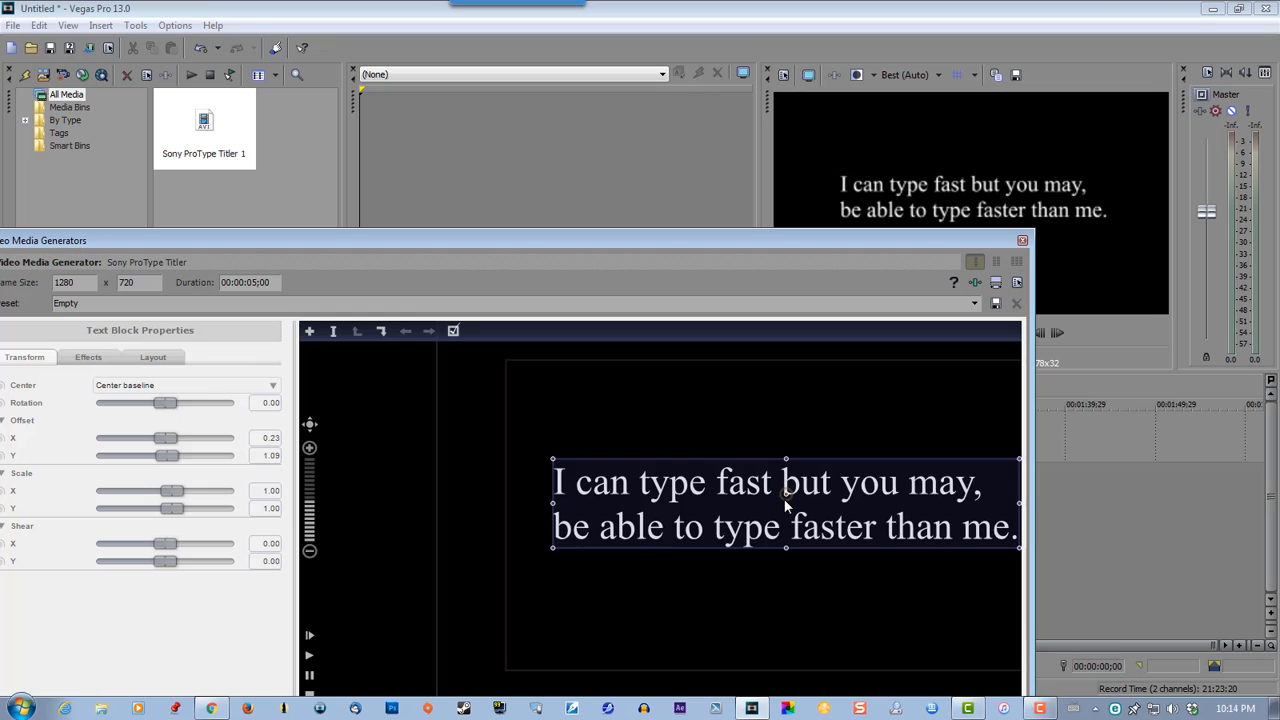
drag(718, 243, 842, 93)
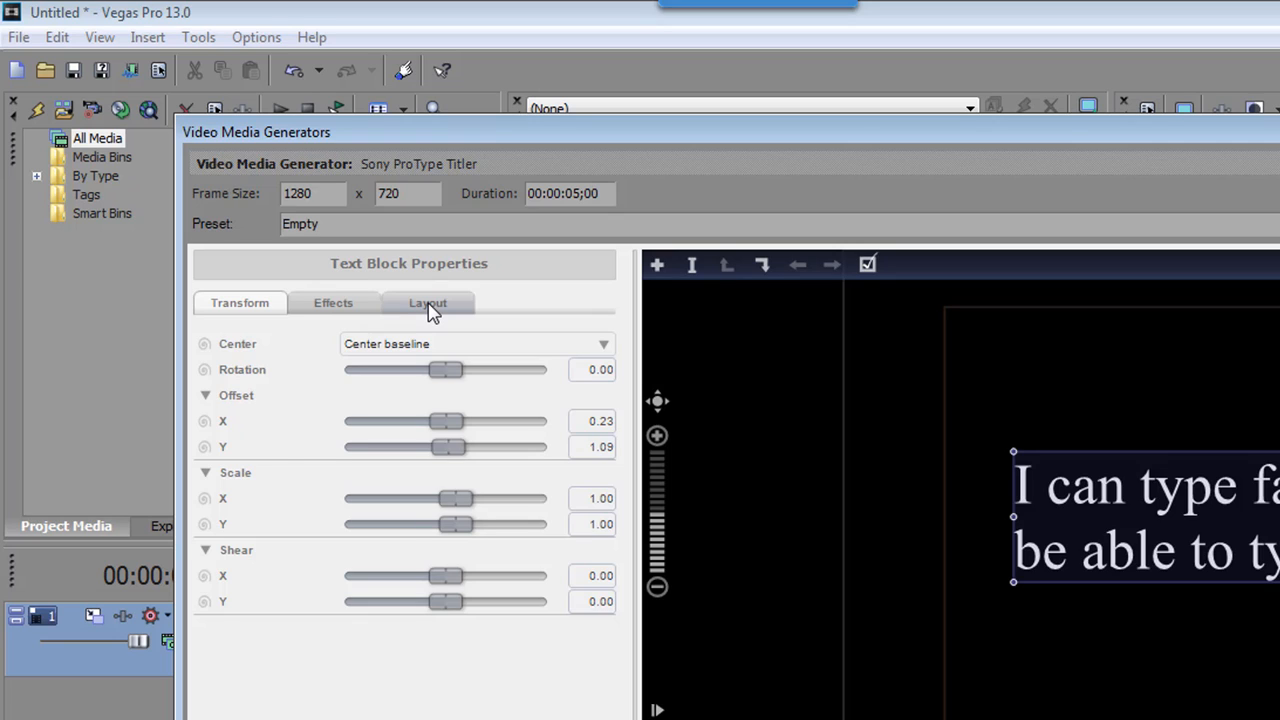
Step: Turn on animation for the text block's Selection property and disable Fade selection
click(430, 306)
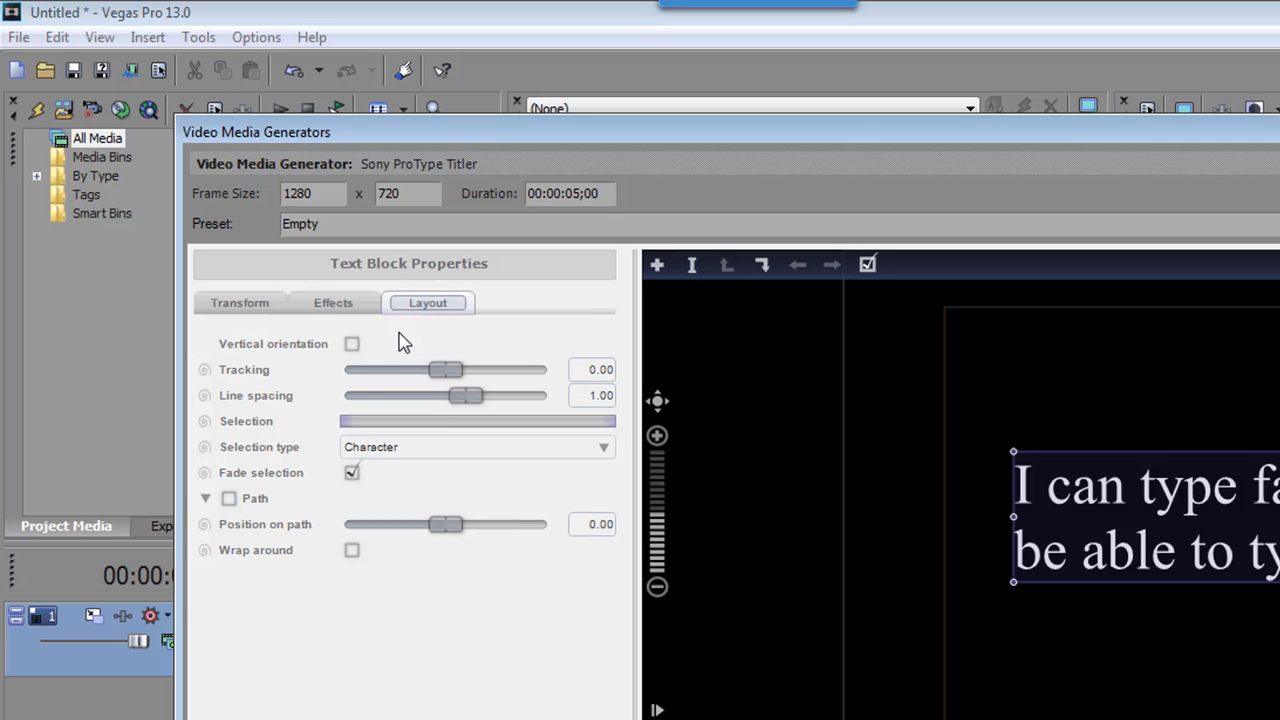
click(205, 422)
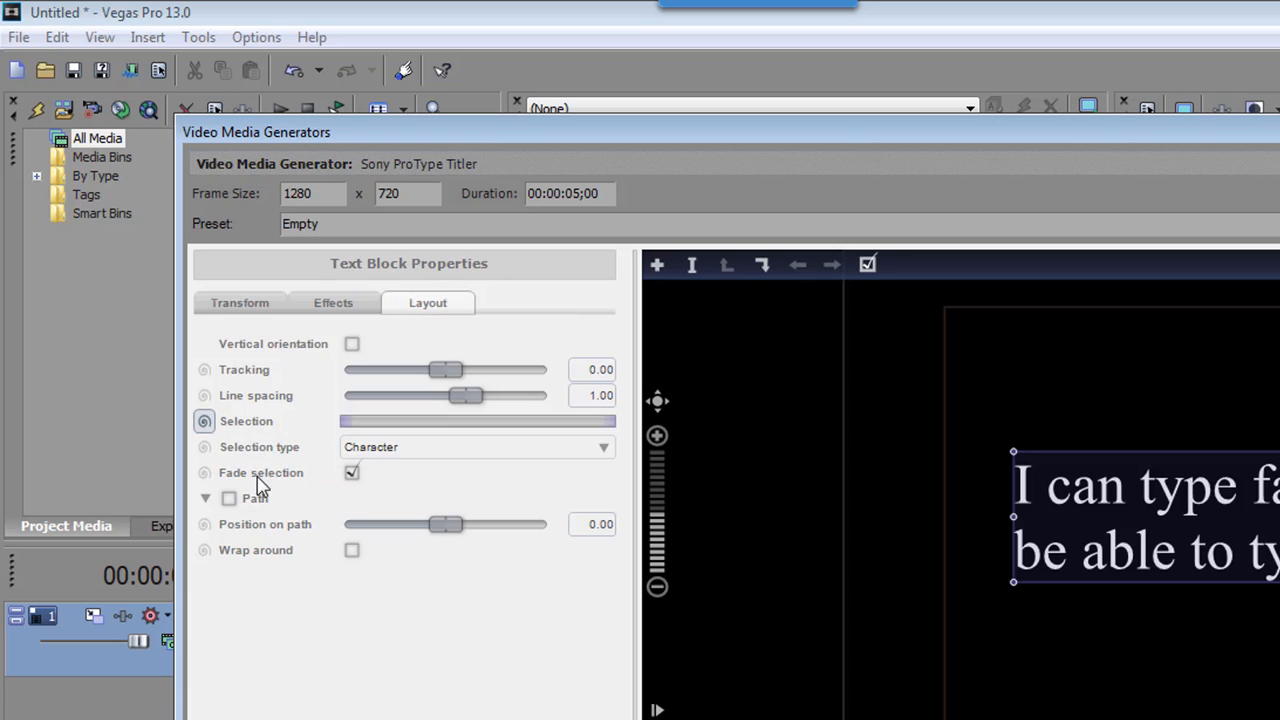
click(353, 474)
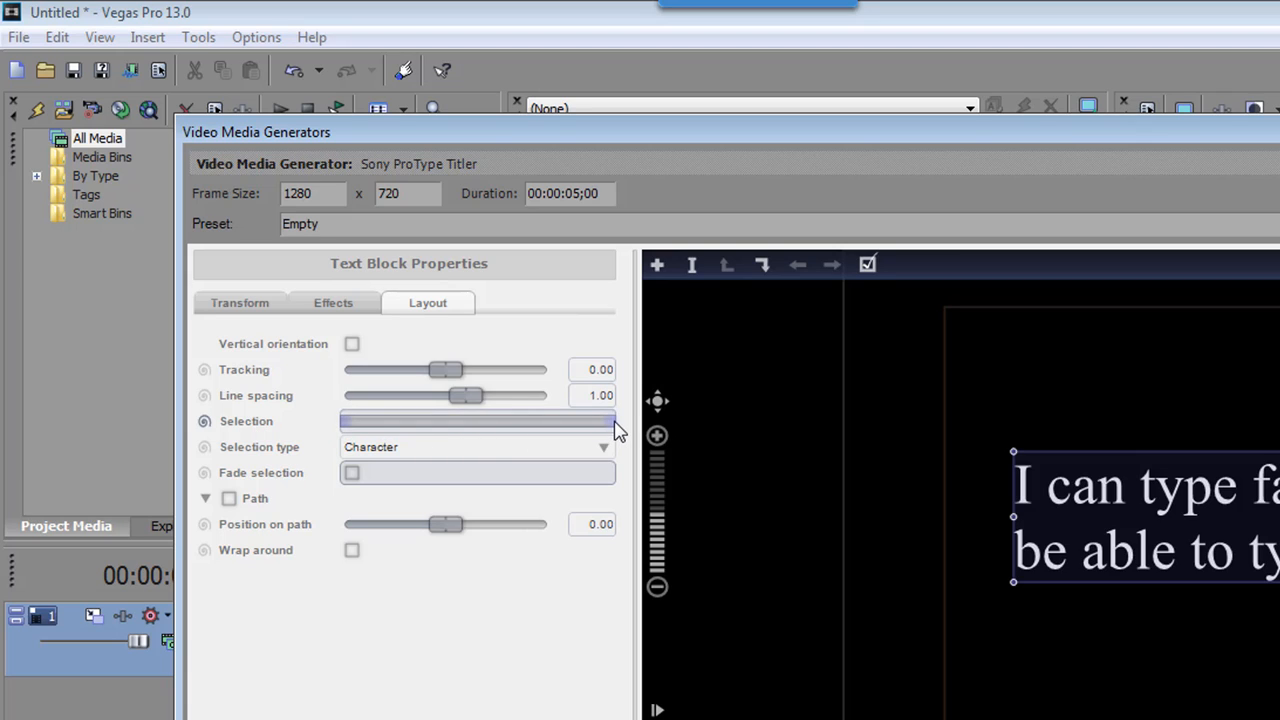
Step: Keyframe the Selection range from empty at 00:00:00 to the full text near the end of the titler timeline, and play it from the start
drag(617, 428, 340, 430)
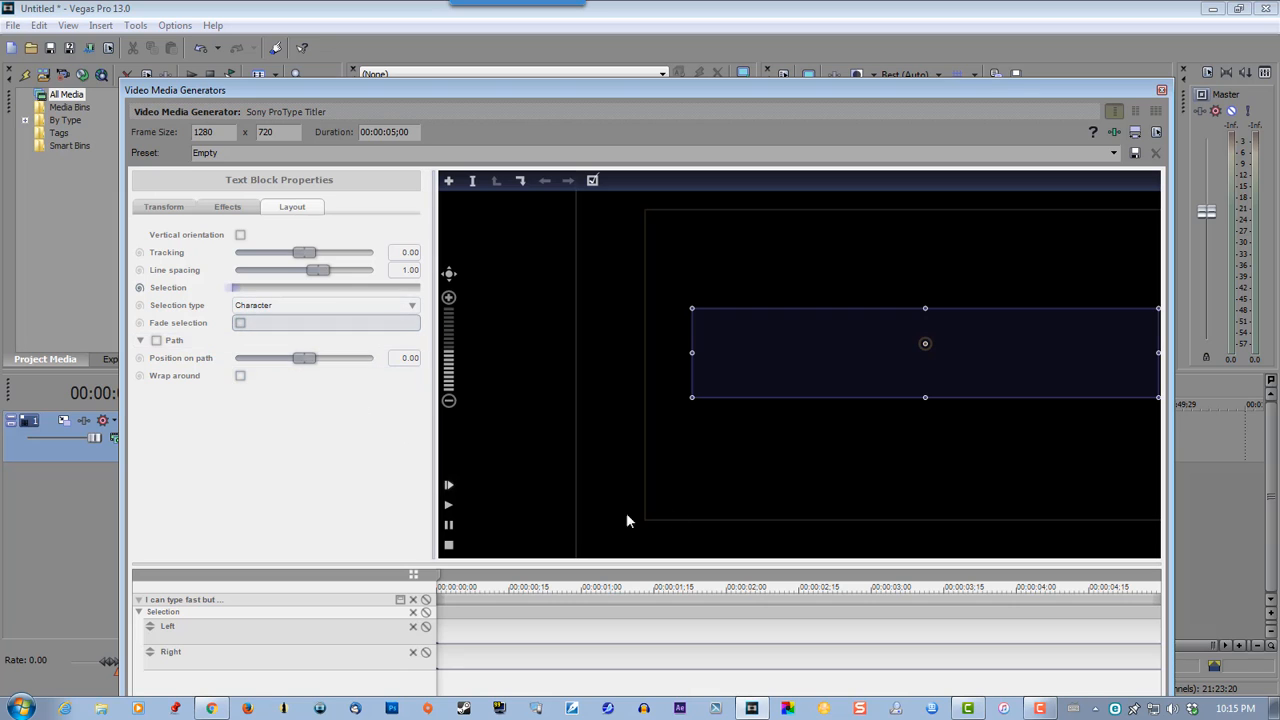
drag(666, 88, 657, 57)
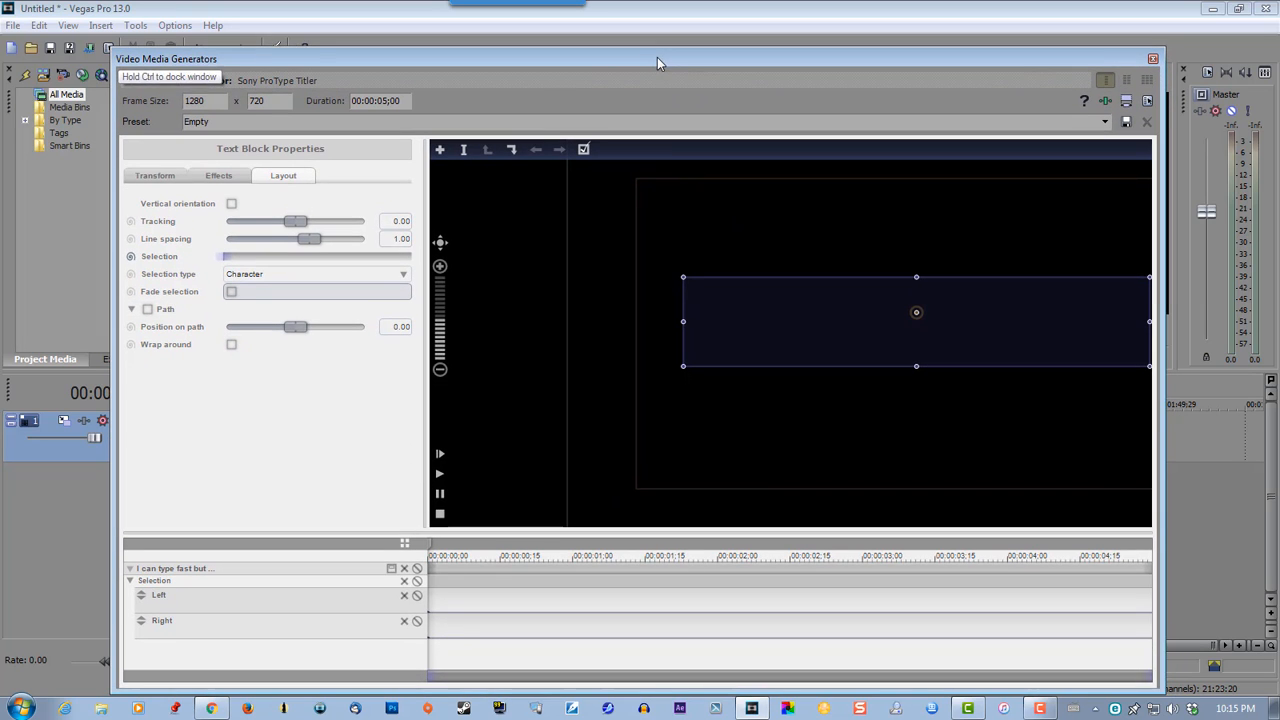
click(1132, 622)
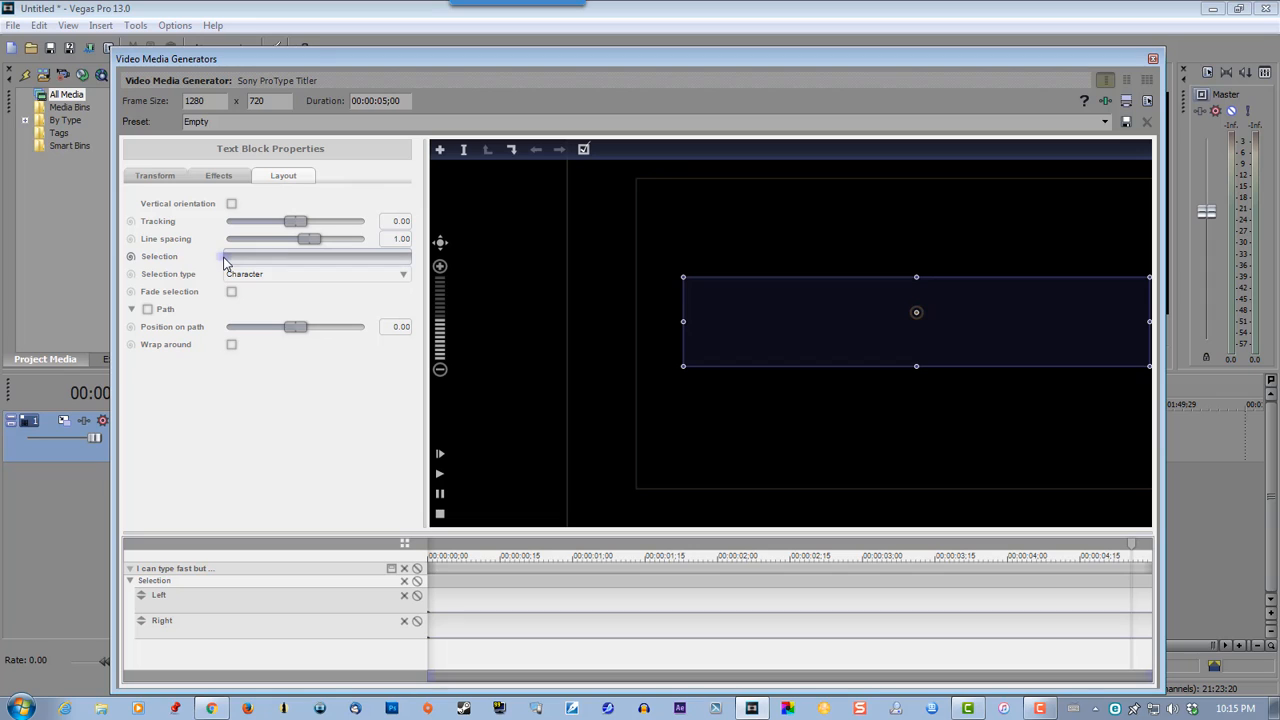
drag(228, 258, 415, 259)
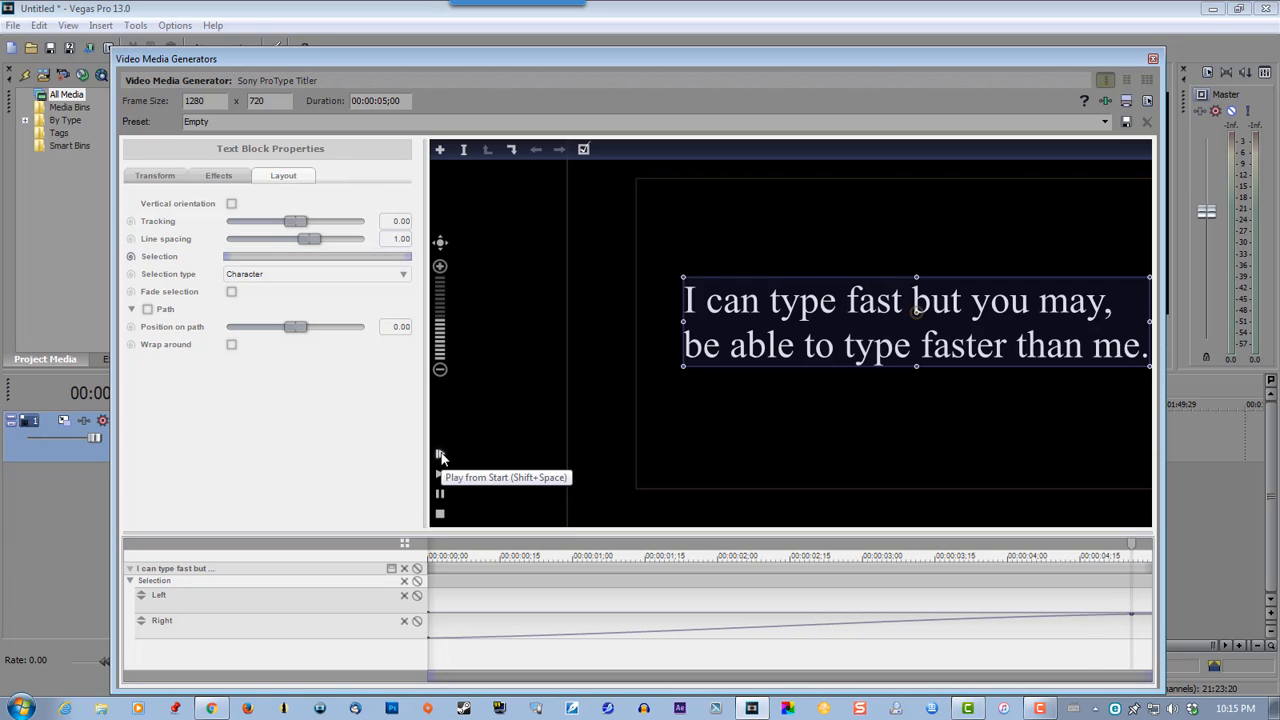
click(440, 455)
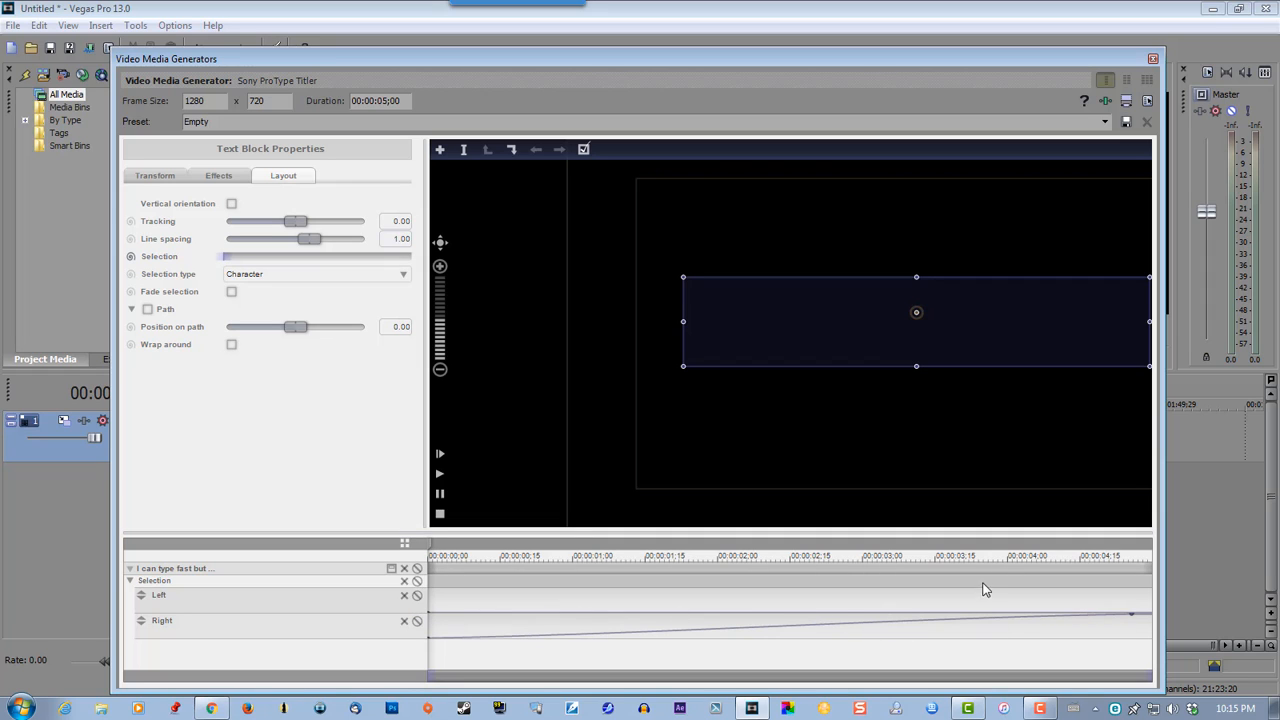
Step: Close the titler, import 038899745-typewriter-manual-typing-one-l.wav from Downloads, and place it on a new audio track below the title, starting at 00:00:00;00
click(1152, 59)
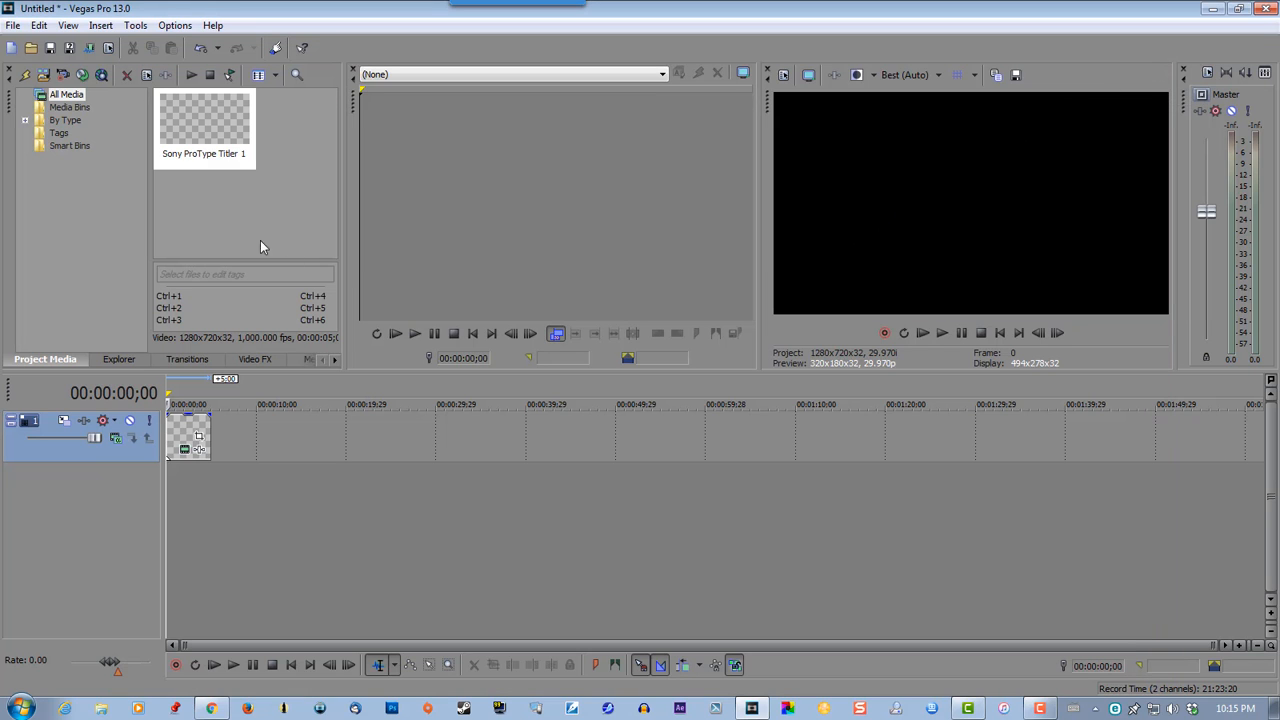
click(43, 76)
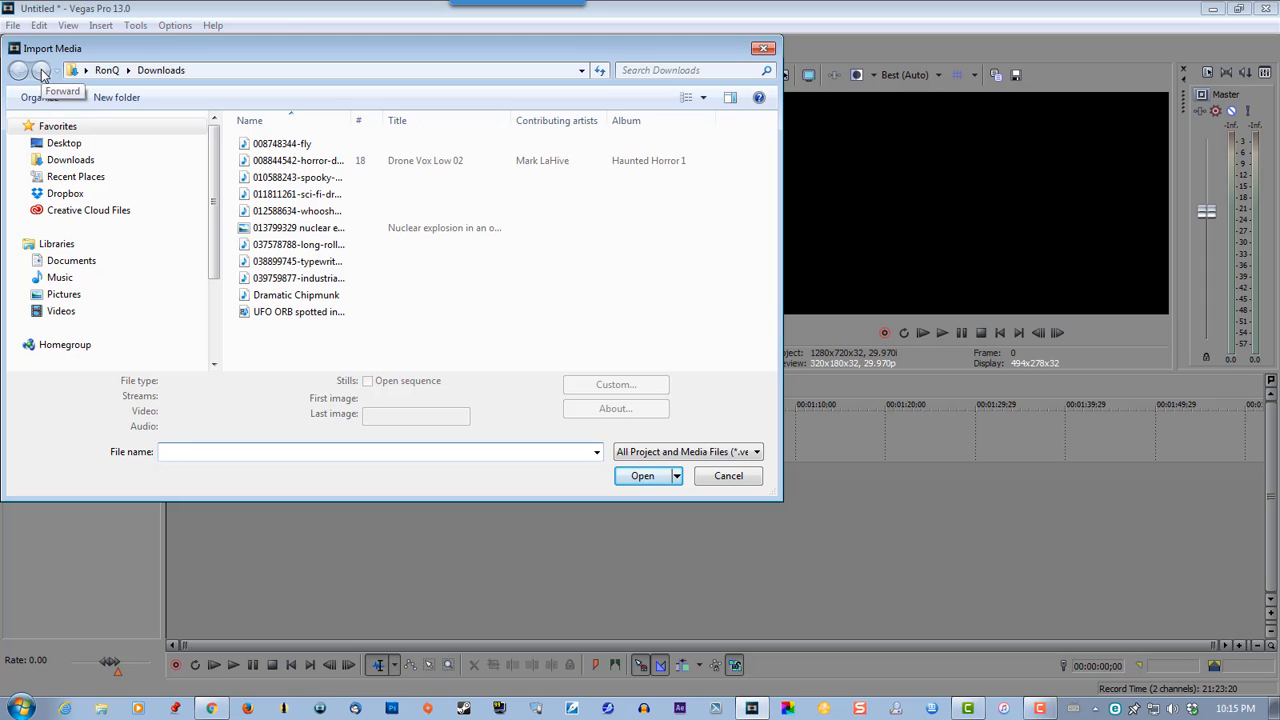
click(285, 263)
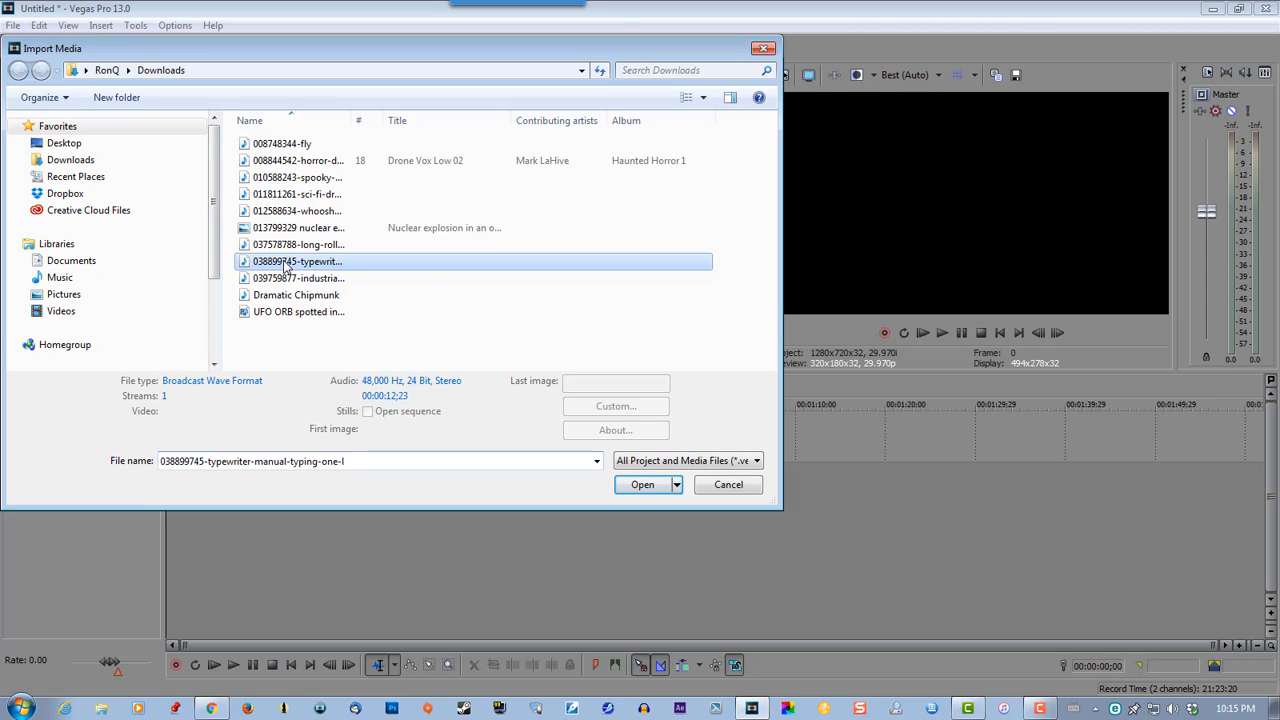
click(641, 490)
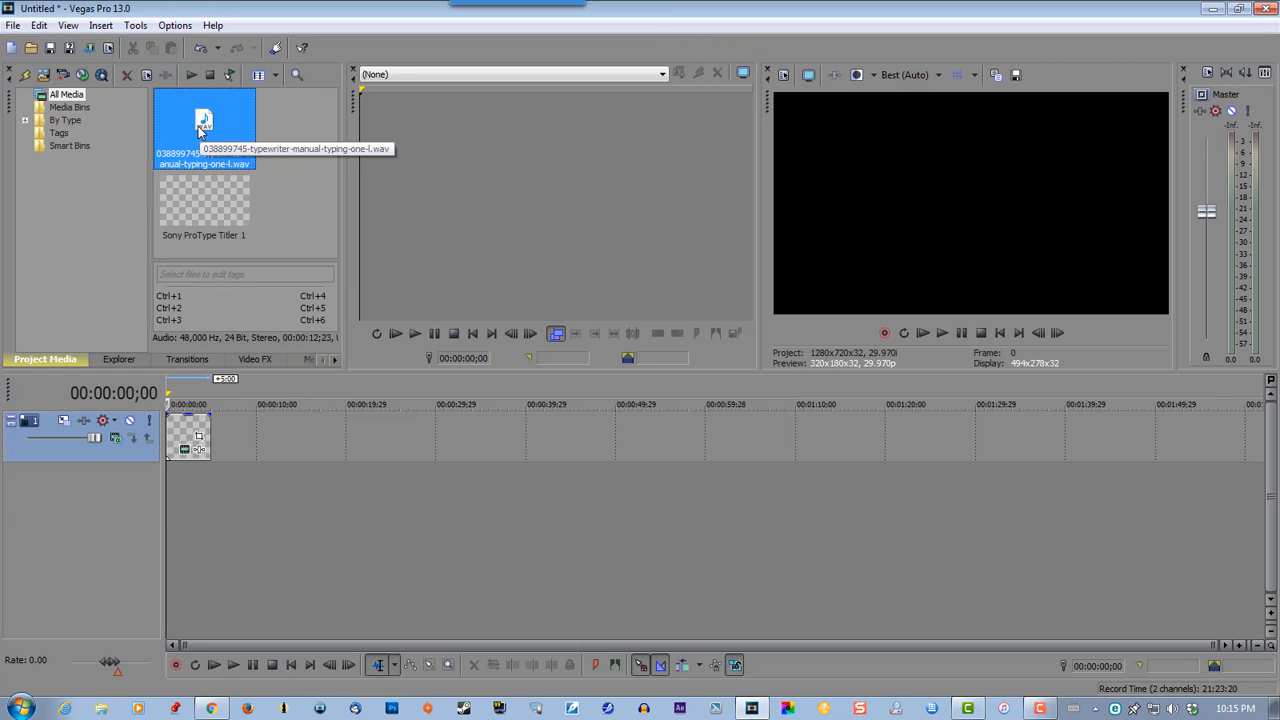
drag(199, 130, 169, 490)
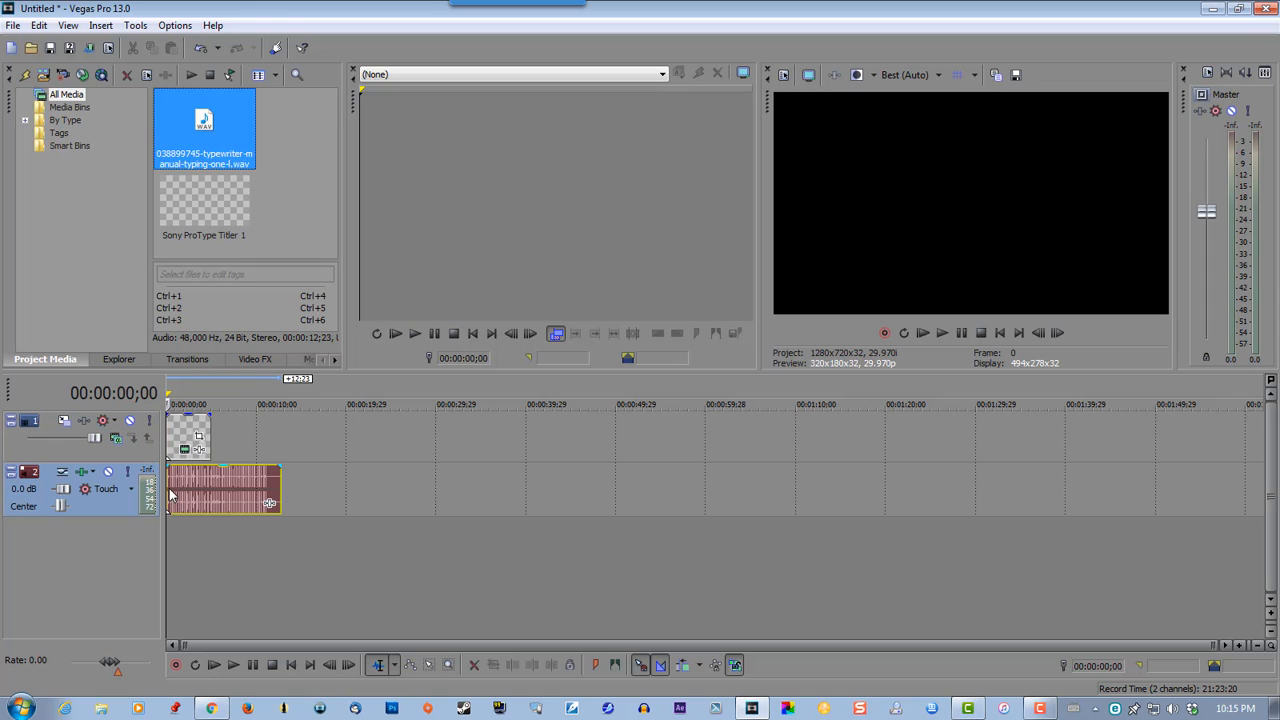
Step: Extend the title event to the end of the typewriter audio, and play the project from the start to preview both together
drag(209, 430, 272, 430)
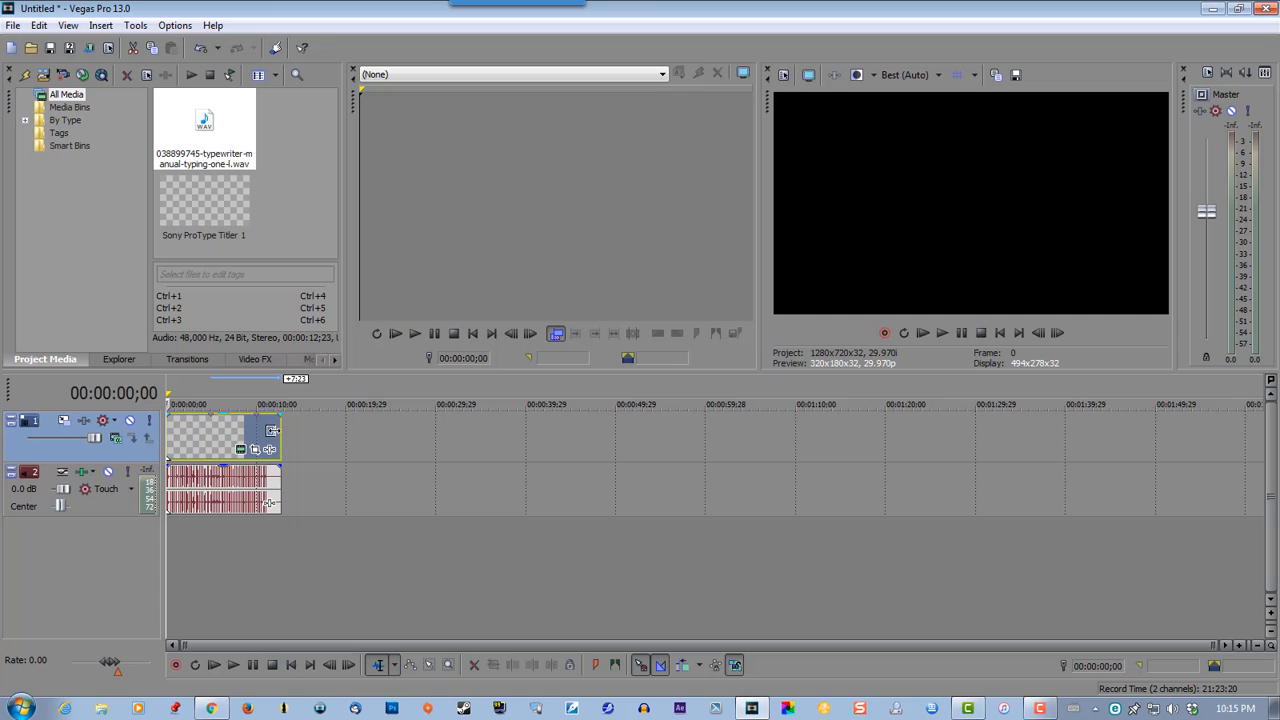
click(944, 335)
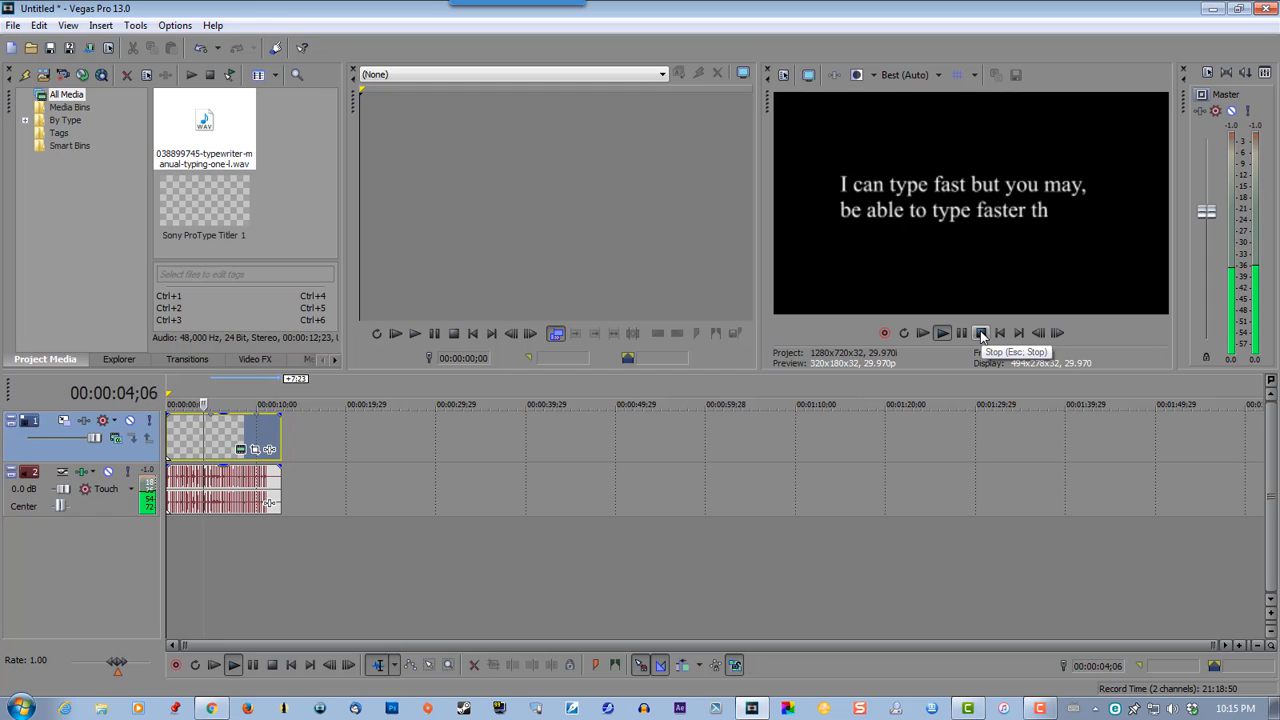
click(981, 334)
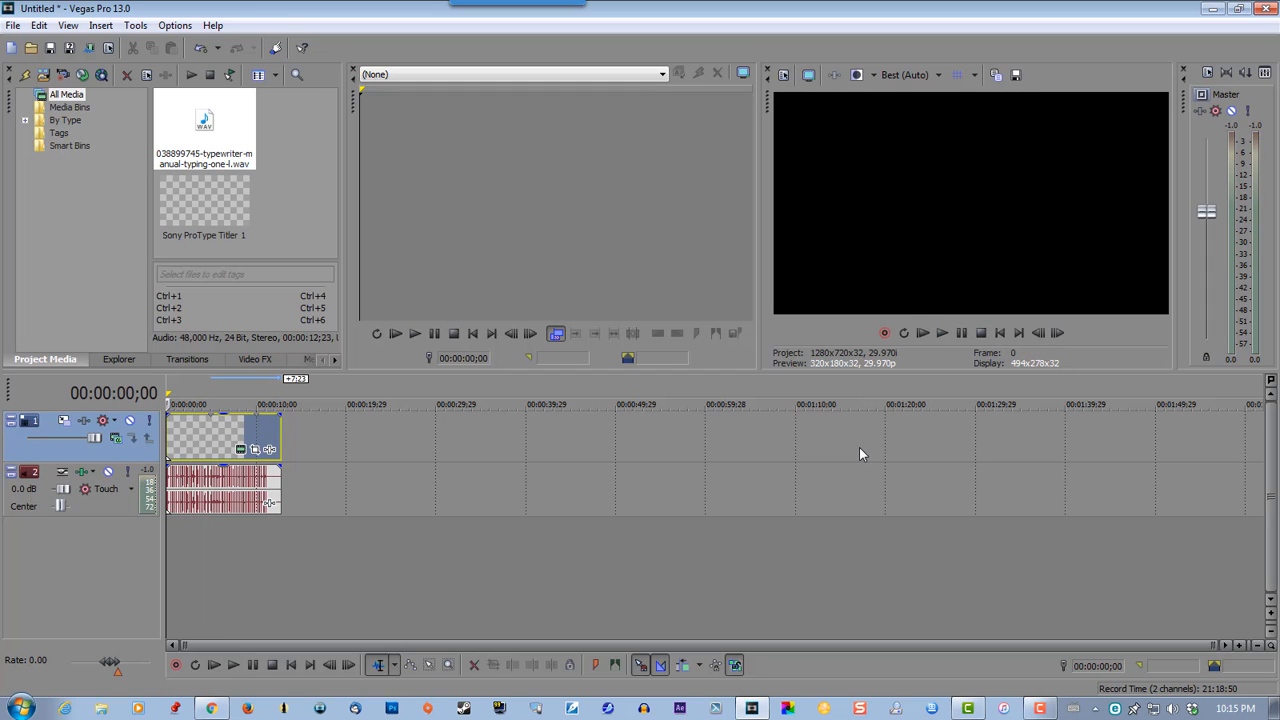